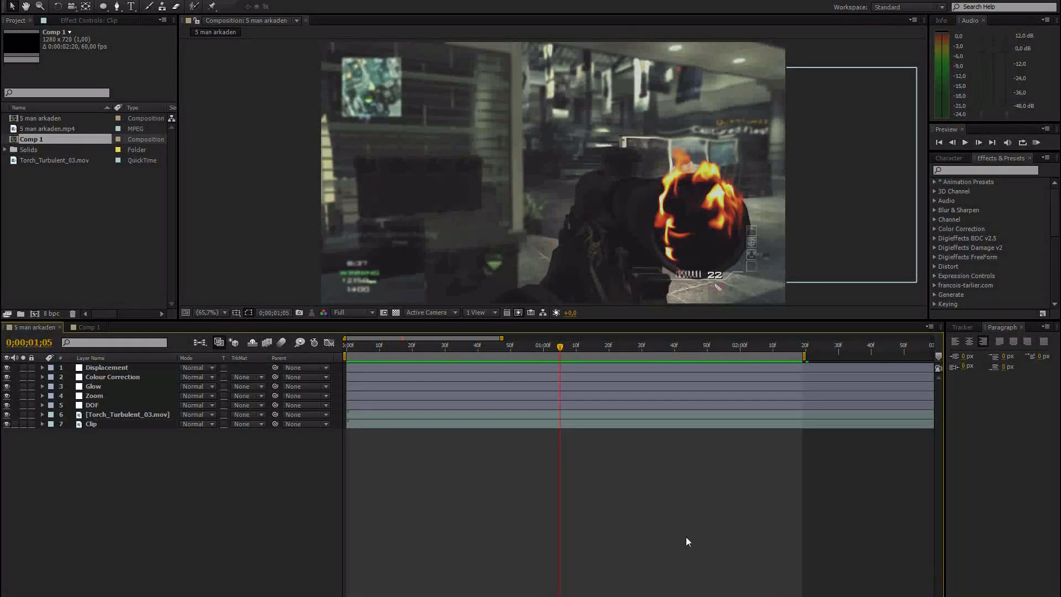
Preview the finished burning-scope effect, zooming in on the scope and scrubbing through the clip.
left_click_drag(535, 344, 558, 340)
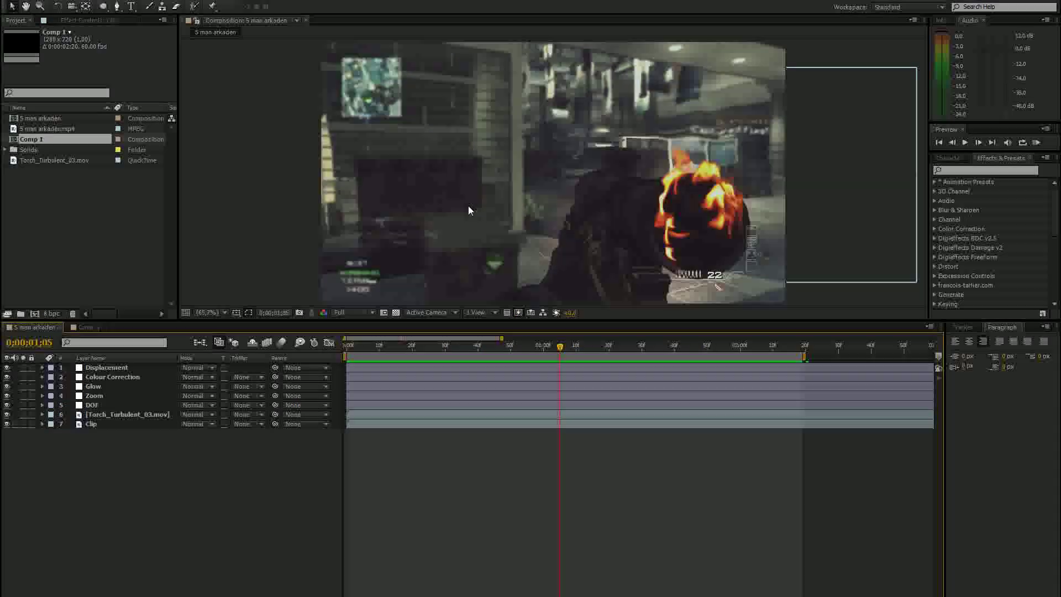
scroll(673, 139, "up", 1)
left_click_drag(665, 187, 620, 165)
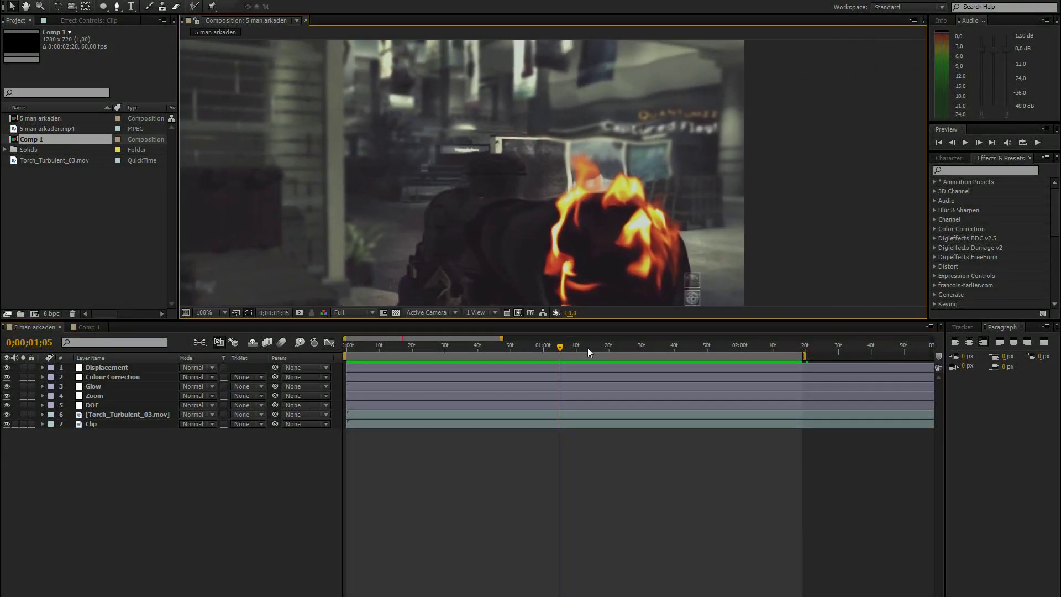
left_click_drag(579, 341, 608, 342)
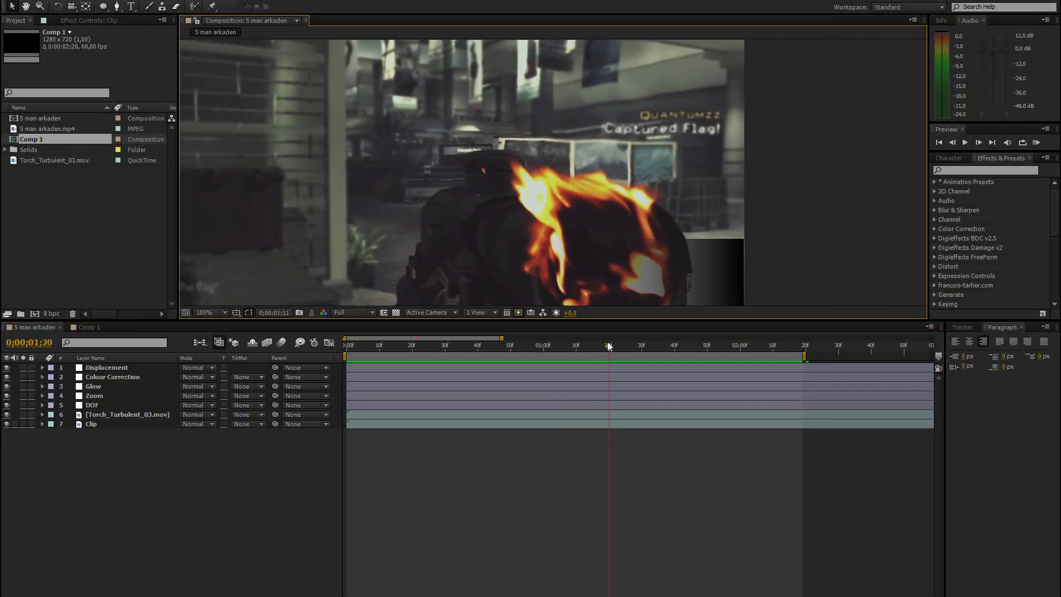
left_click(225, 312)
left_click(209, 334)
left_click_drag(410, 346, 576, 324)
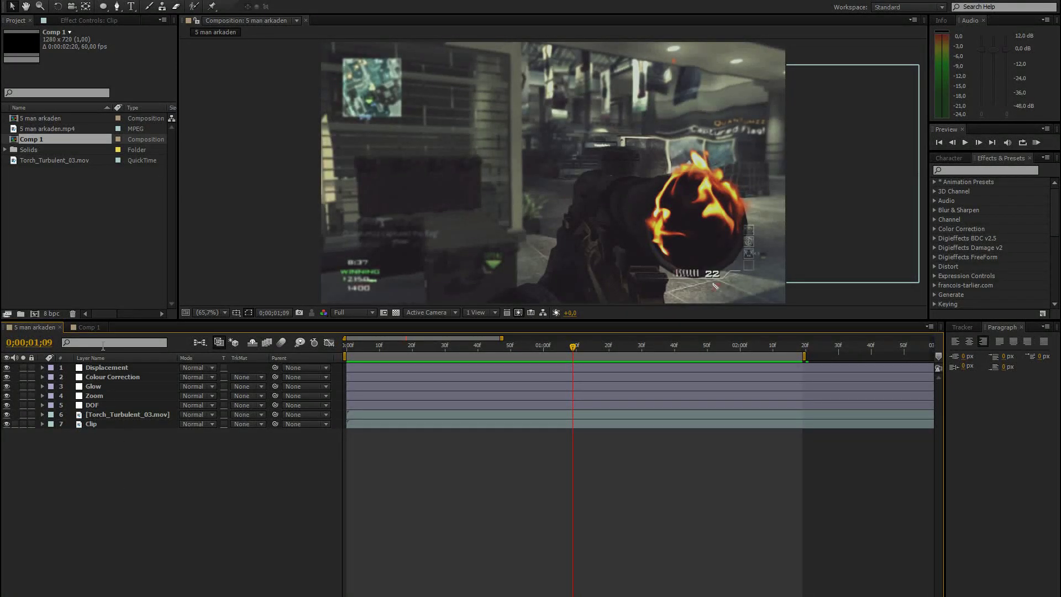
Compare the finished 5 man arkaden composition with Comp 1, ending on Comp 1.
left_click(92, 330)
left_click(56, 326)
left_click(78, 327)
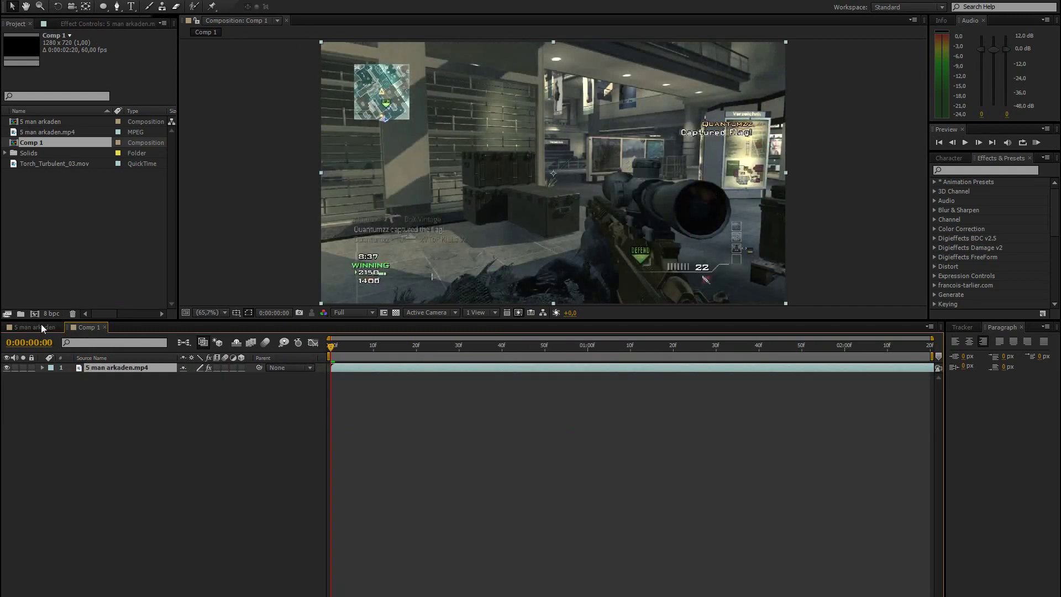
left_click(41, 327)
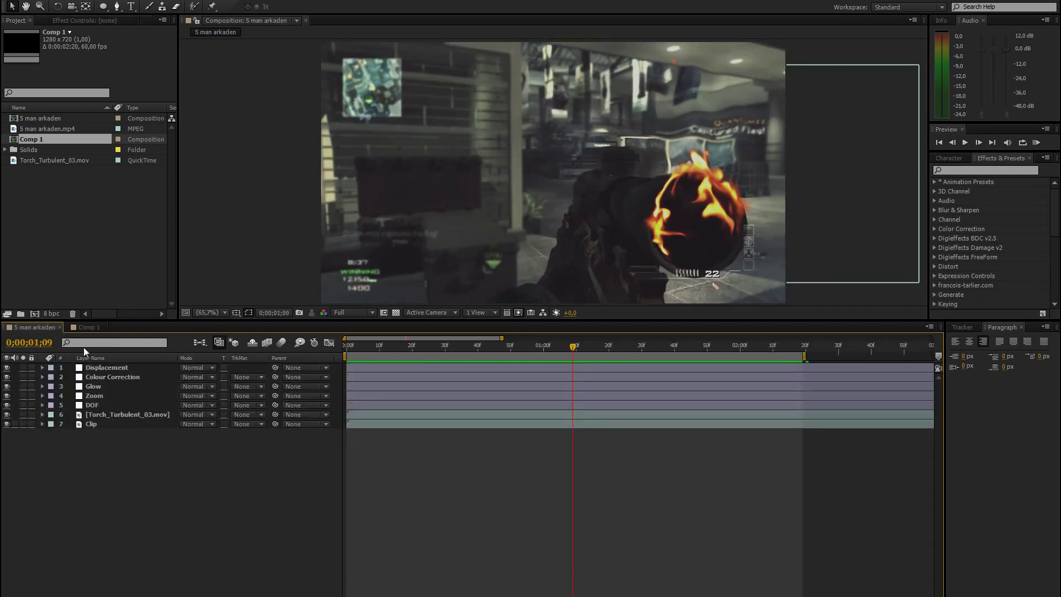
left_click(81, 326)
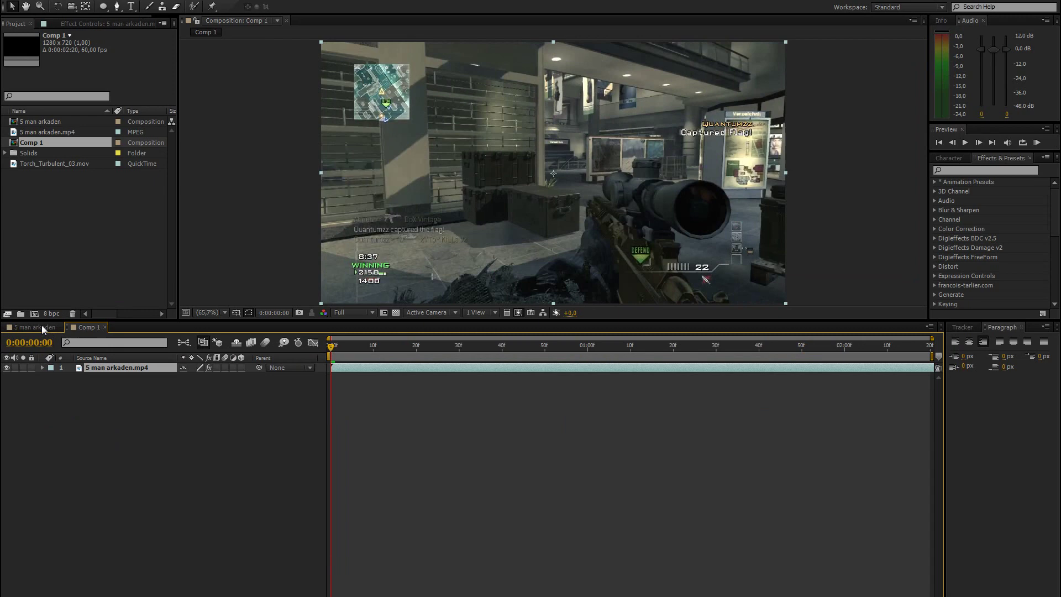
left_click(41, 326)
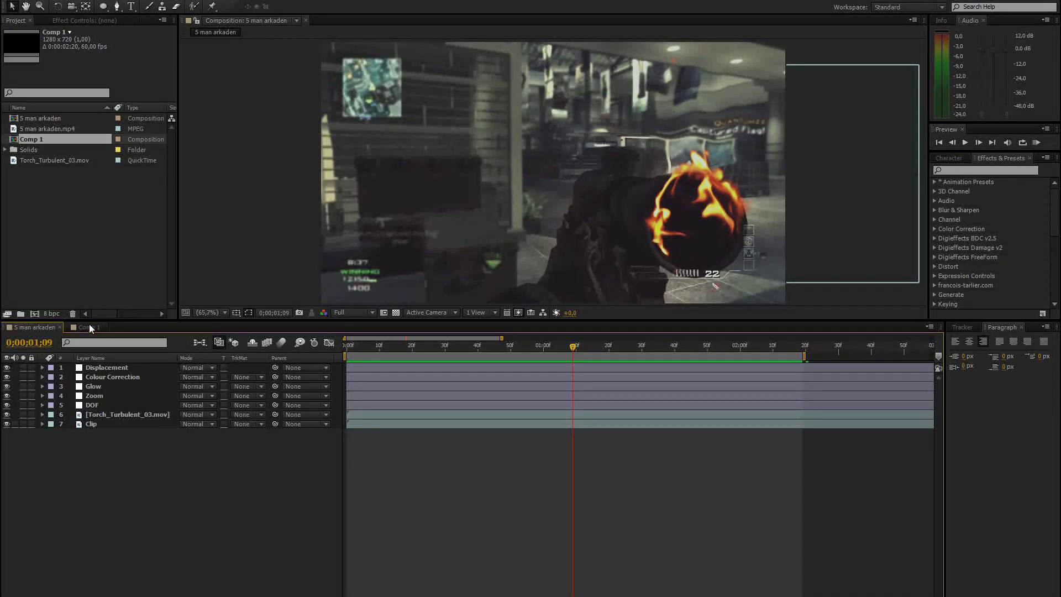
left_click(89, 326)
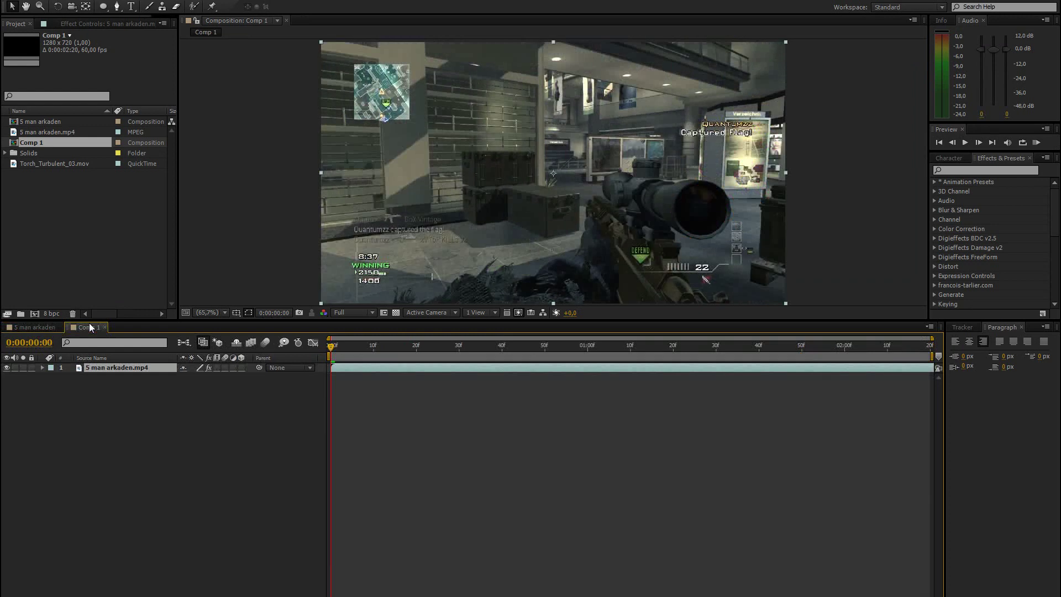
Deselect the gameplay layer and pick out Torch_Turbulent_03.mov in the Project panel.
left_click(113, 383)
left_click(83, 257)
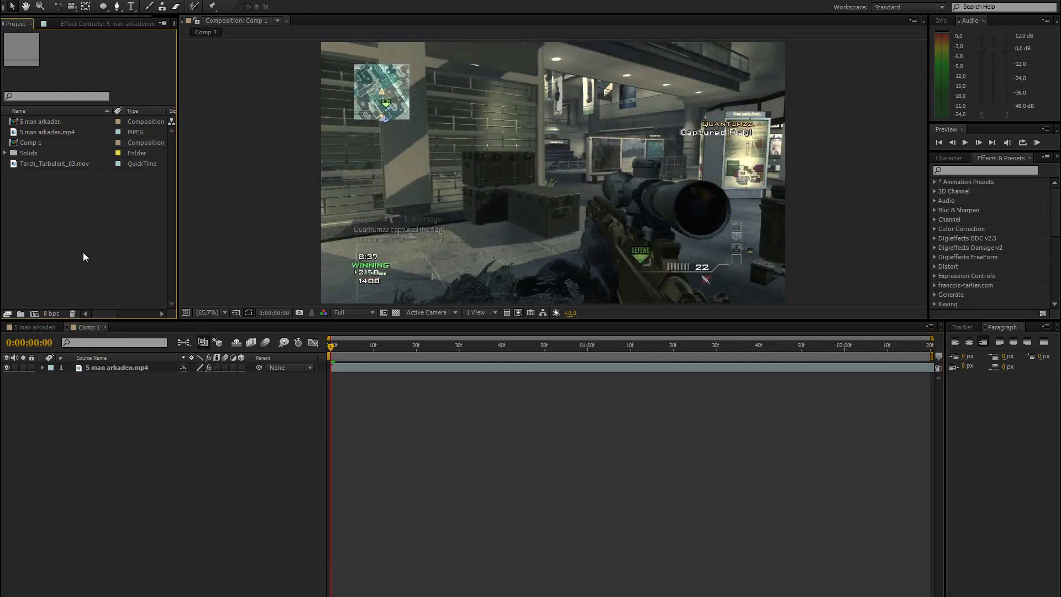
left_click(45, 165)
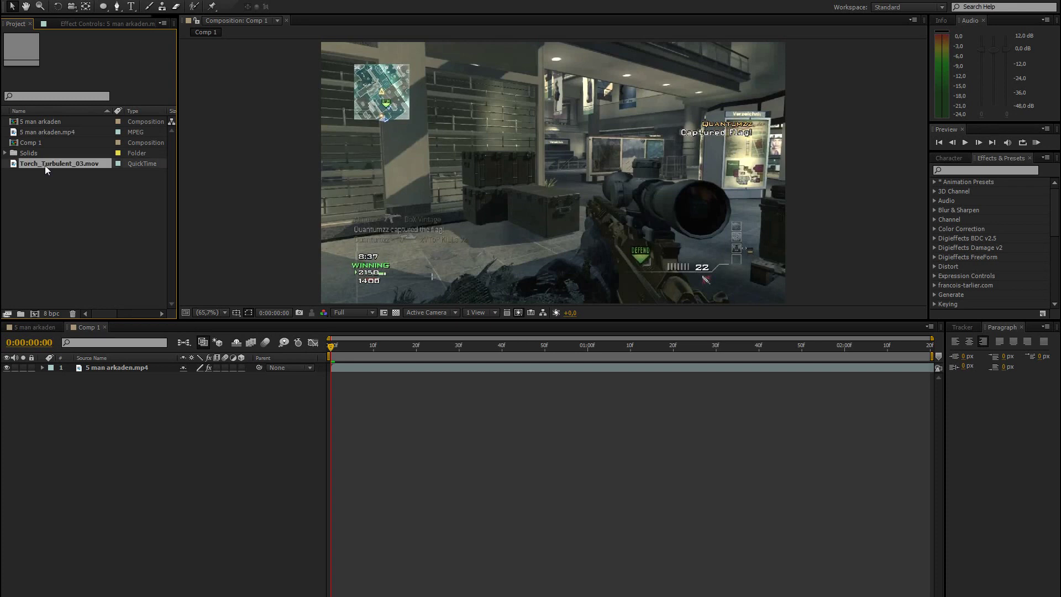
left_click(56, 173)
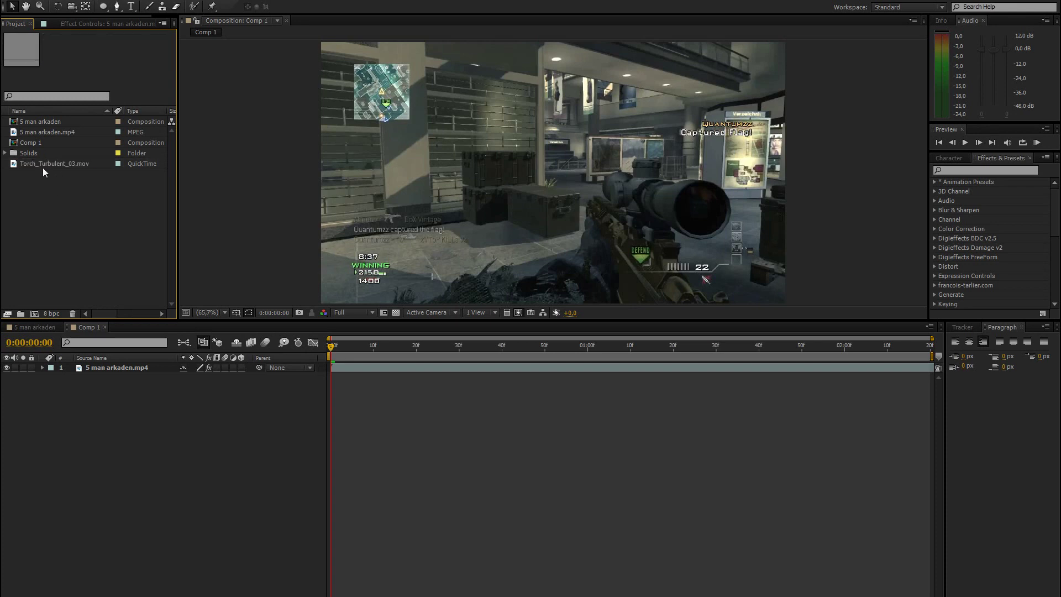
left_click(42, 166)
left_click(44, 183)
left_click(36, 164)
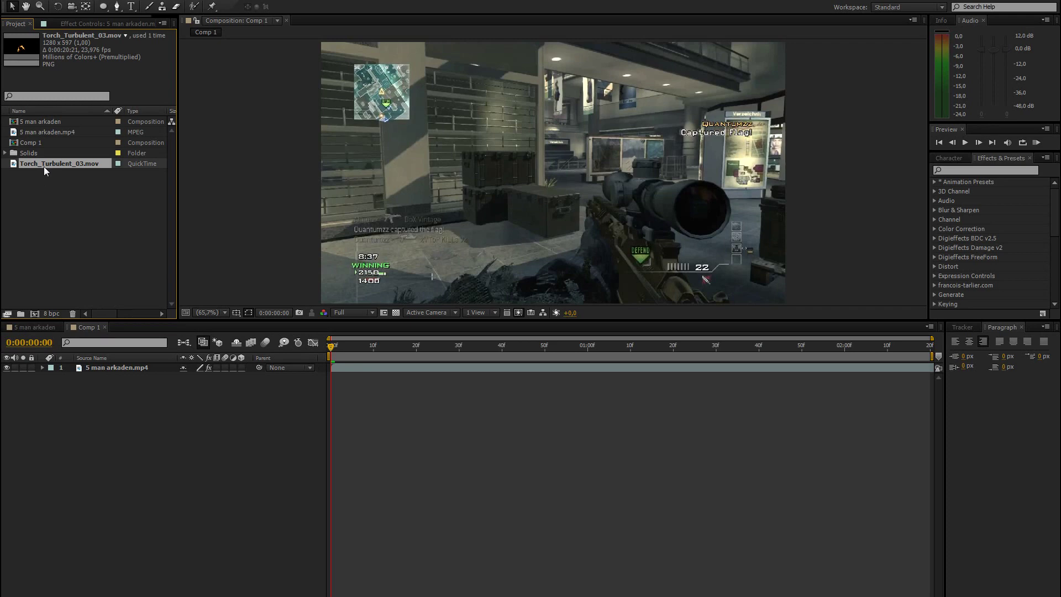
left_click(95, 196)
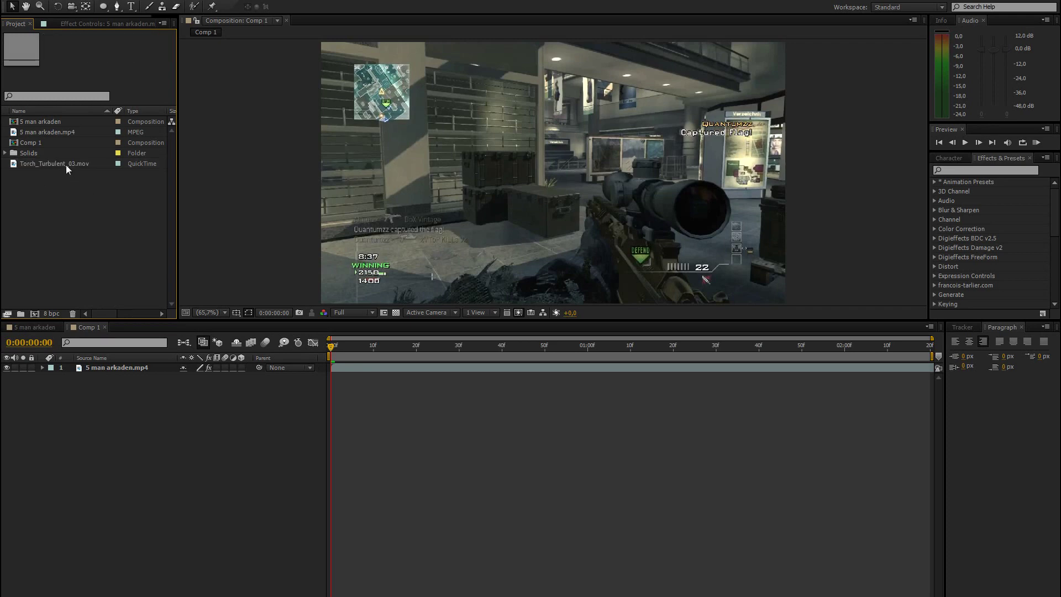
Place Torch_Turbulent_03.mov into the Comp 1 viewer and scrub a few frames forward.
left_click_drag(65, 165, 551, 175)
left_click_drag(329, 346, 370, 335)
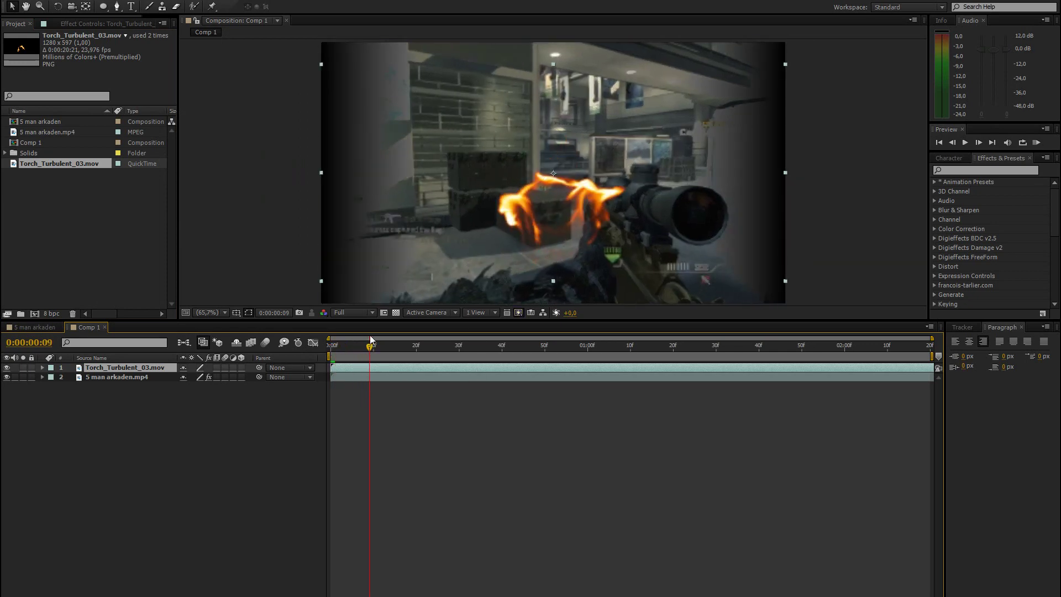
left_click(94, 199)
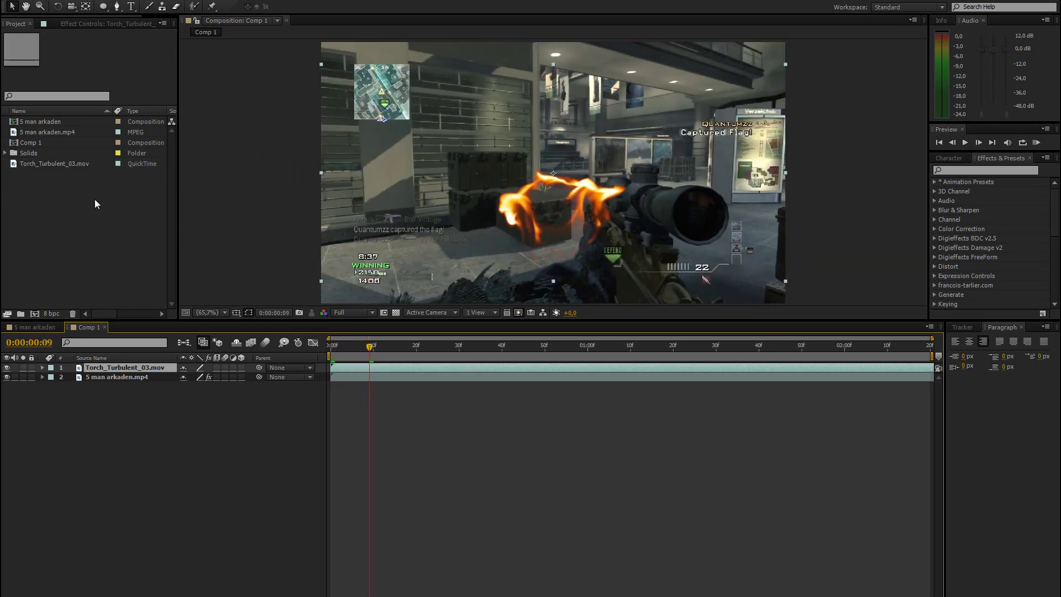
left_click(37, 163)
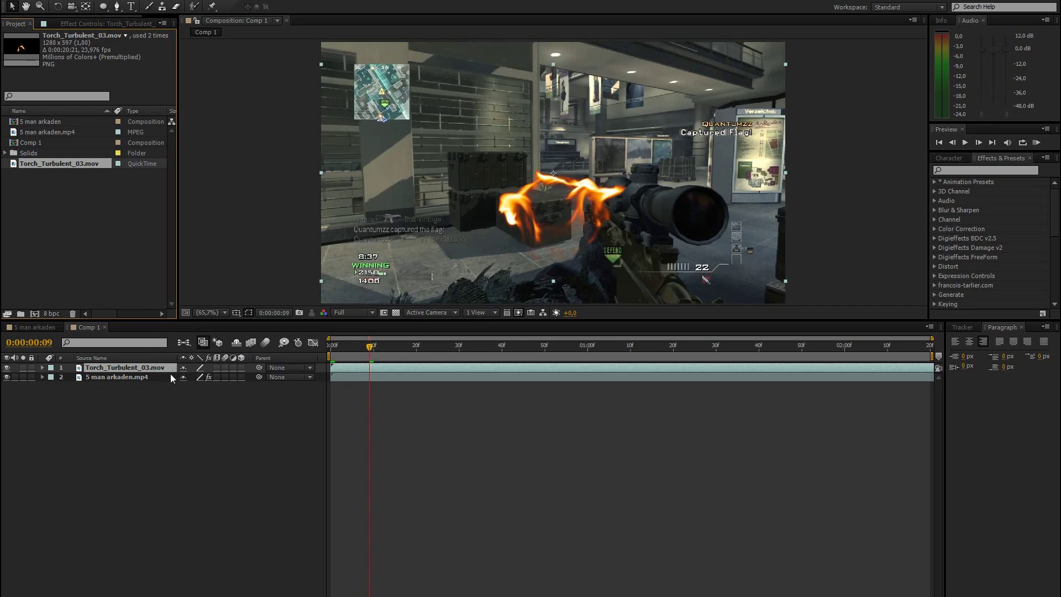
Test the fire layer's Scale at 281%, then undo back to 100%.
left_click(144, 396)
left_click(125, 367)
key("s")
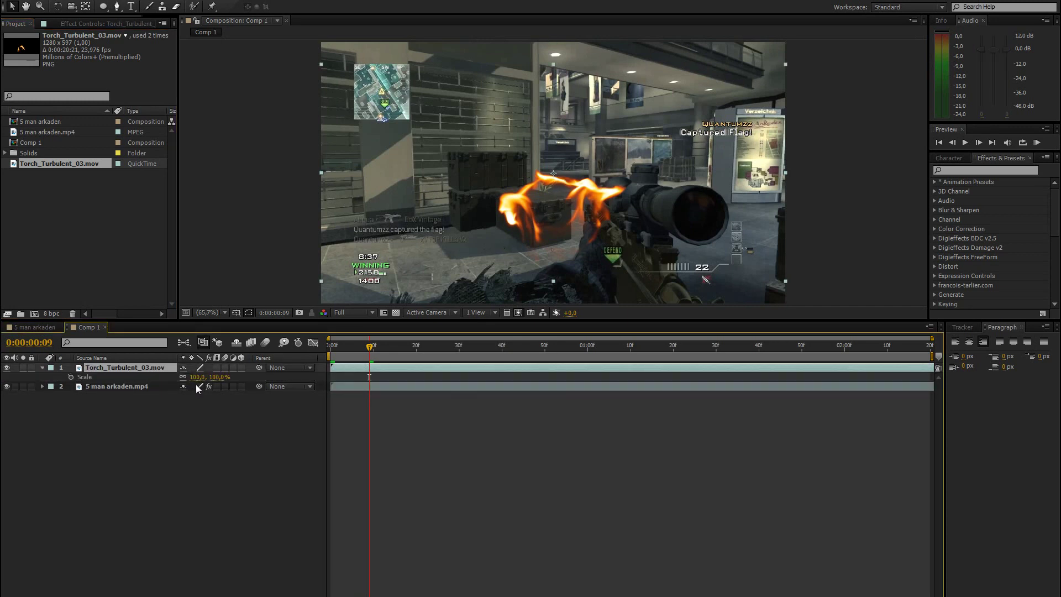
left_click_drag(197, 377, 316, 376)
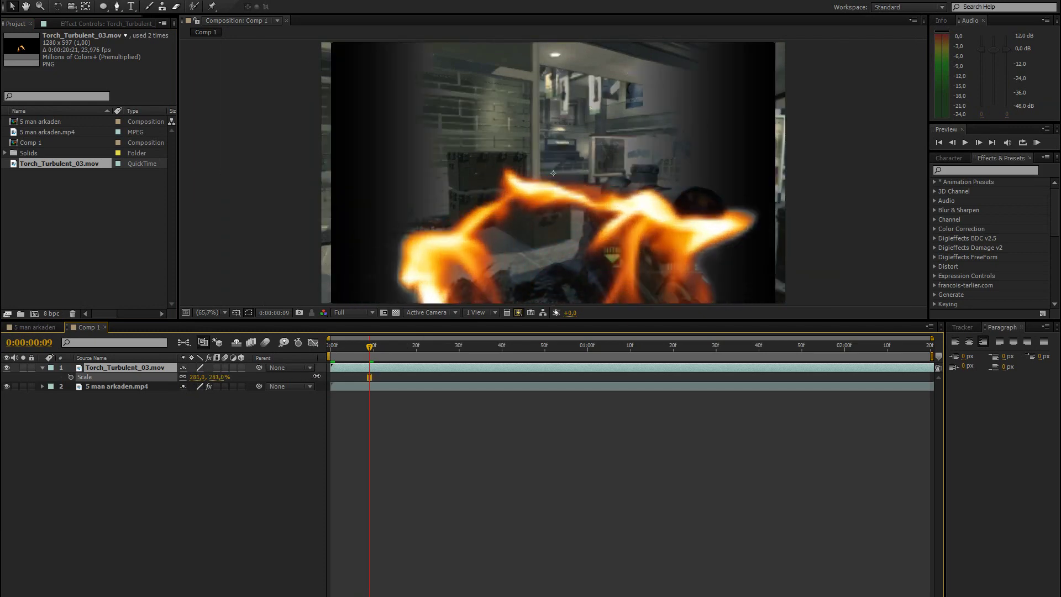
key("ctrl+z")
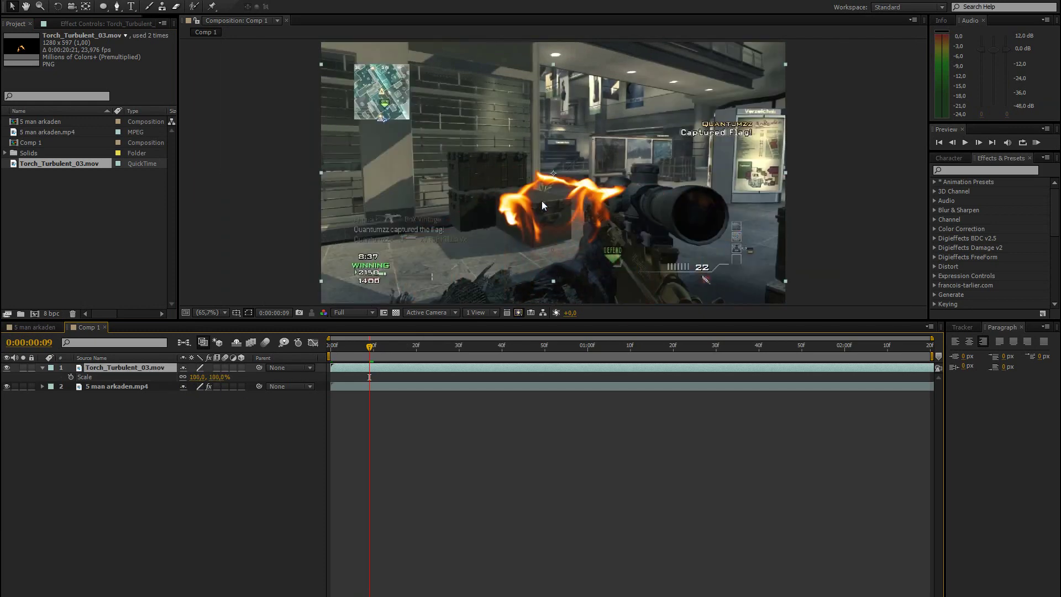
Lower the fire layer's anchor point to the base of the flames with Pan Behind.
left_click_drag(459, 344, 455, 343)
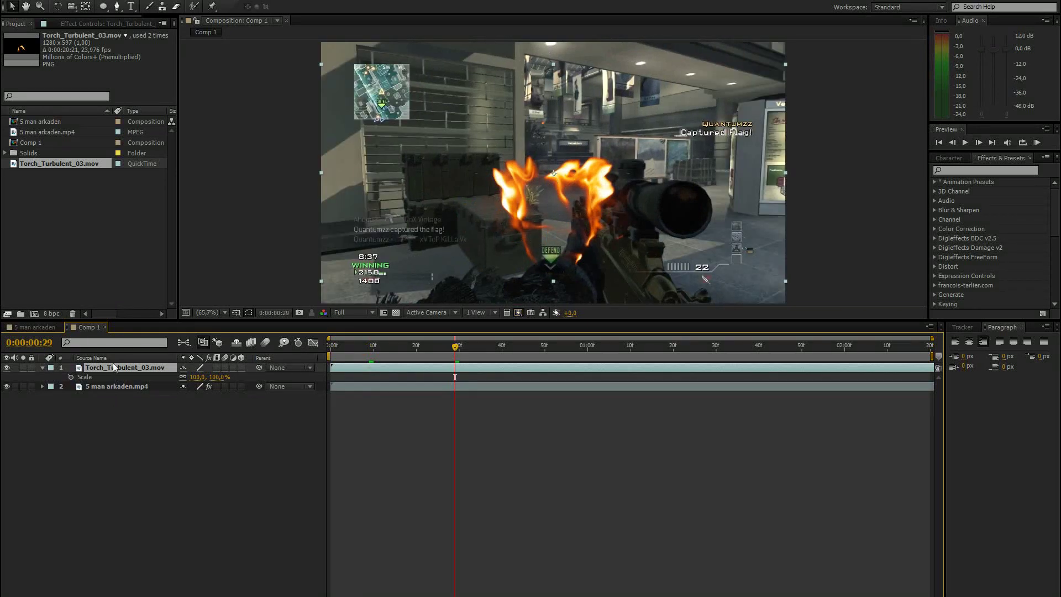
key("y")
left_click_drag(553, 173, 554, 224)
key("v")
left_click_drag(480, 346, 534, 211)
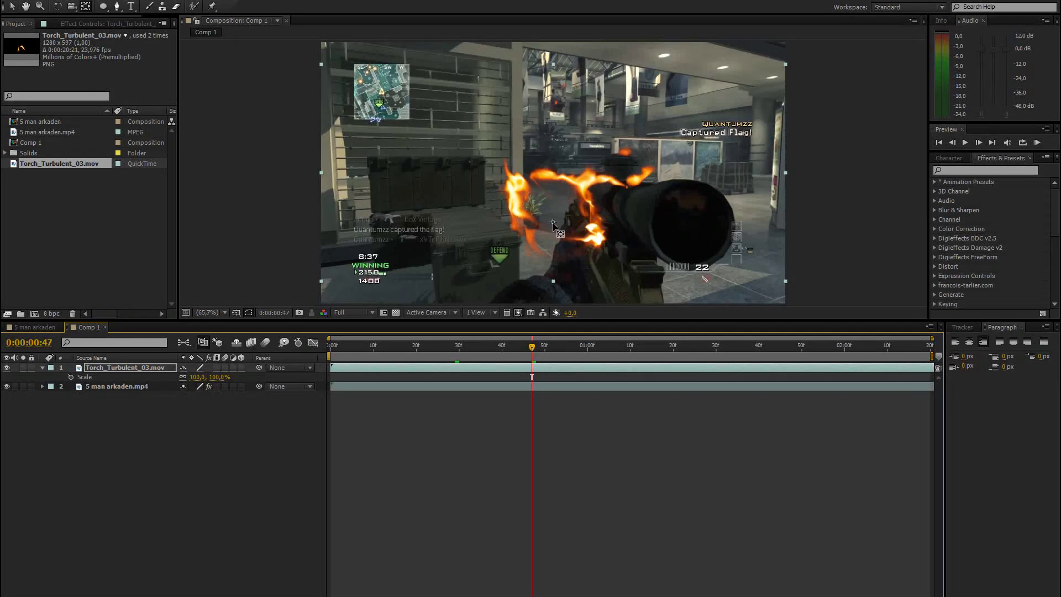
Reveal the gameplay layer's Twixtor Pro Speed % keyframes and step through the slow-motion dip.
left_click(200, 492)
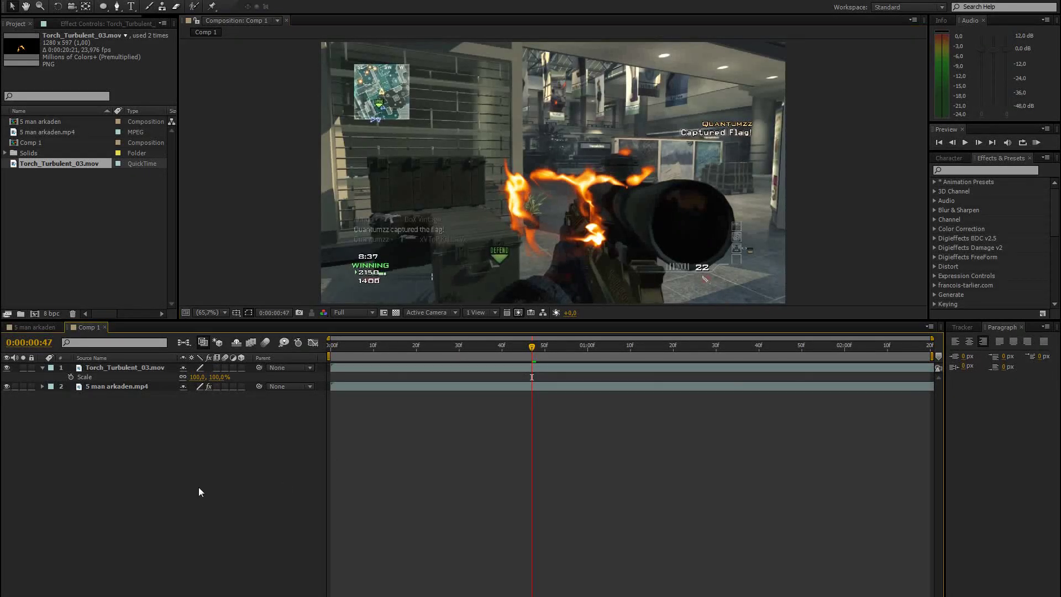
left_click(139, 387)
key("u")
left_click(496, 350)
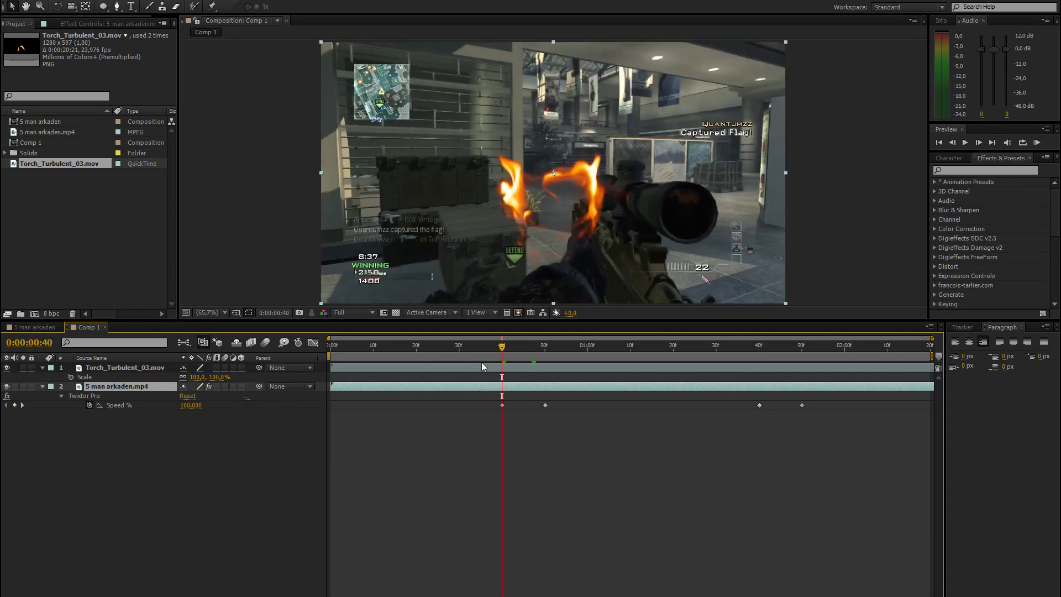
key("k")
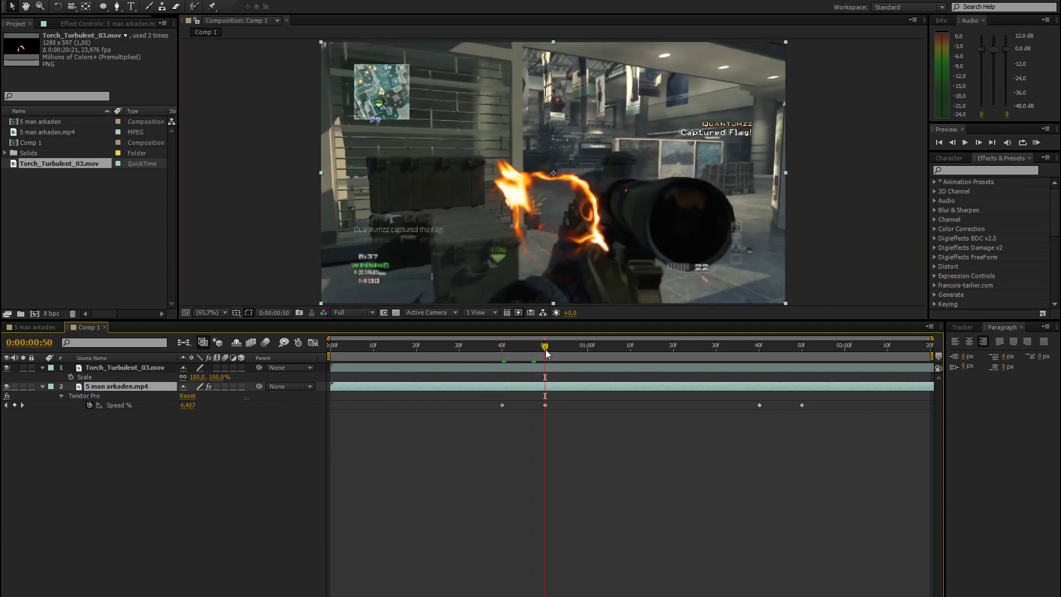
left_click_drag(545, 346, 505, 366)
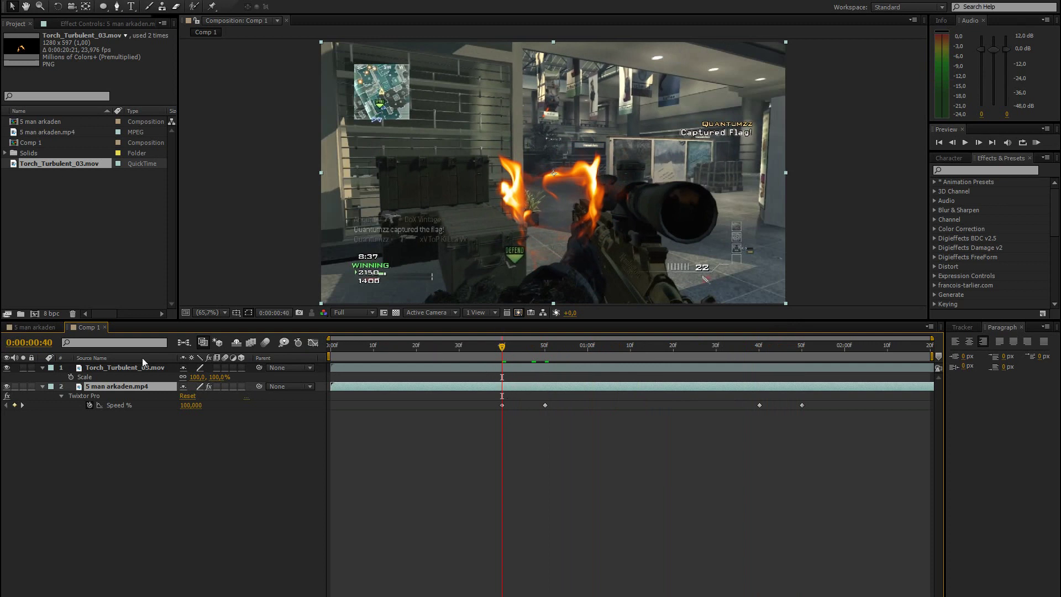
Move the fire onto the scope, set a Position keyframe, and keep it at 65% scale.
left_click(115, 368)
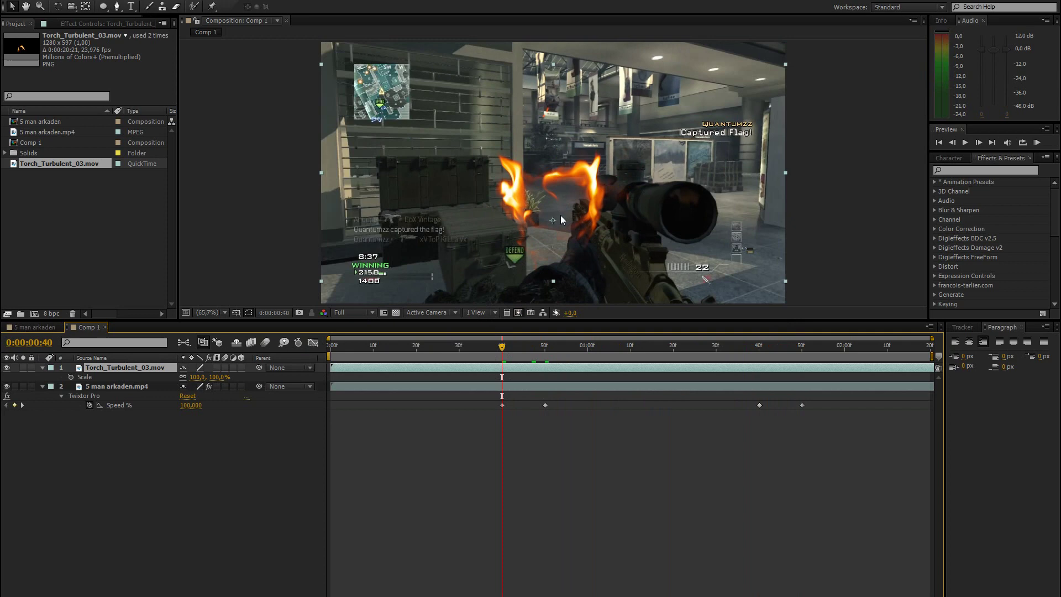
left_click_drag(565, 194, 696, 189)
key("p")
key("alt+shift+p")
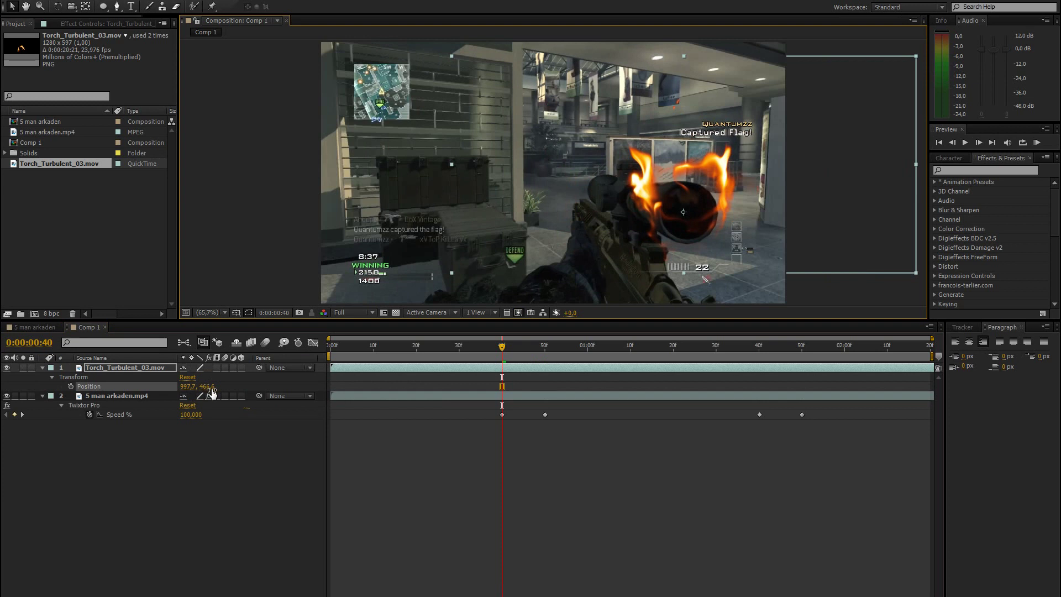
key("s")
left_click_drag(220, 379, 193, 377)
left_click_drag(681, 227, 682, 228)
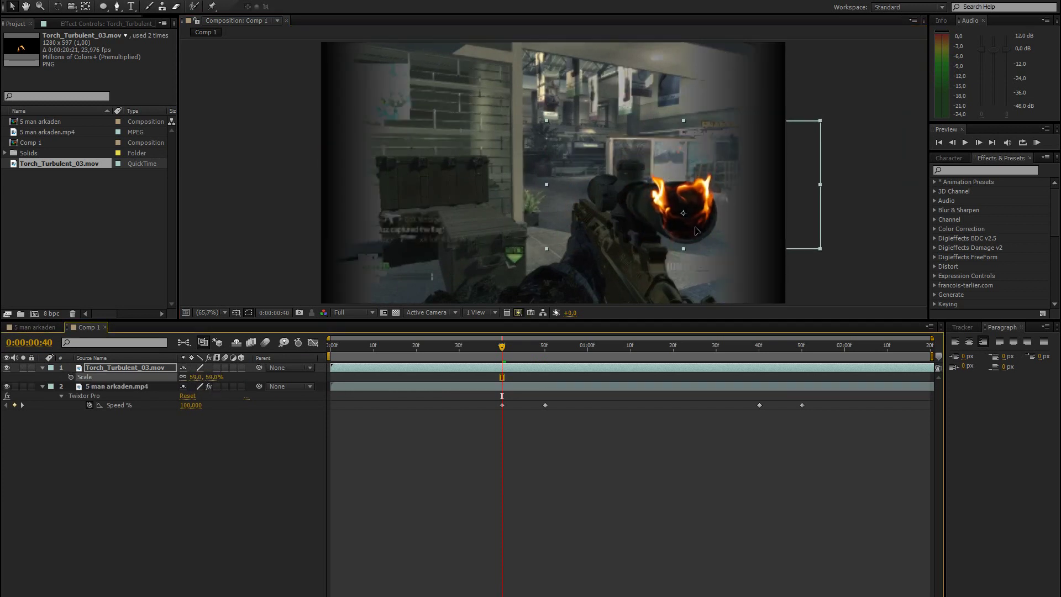
key("ctrl+z")
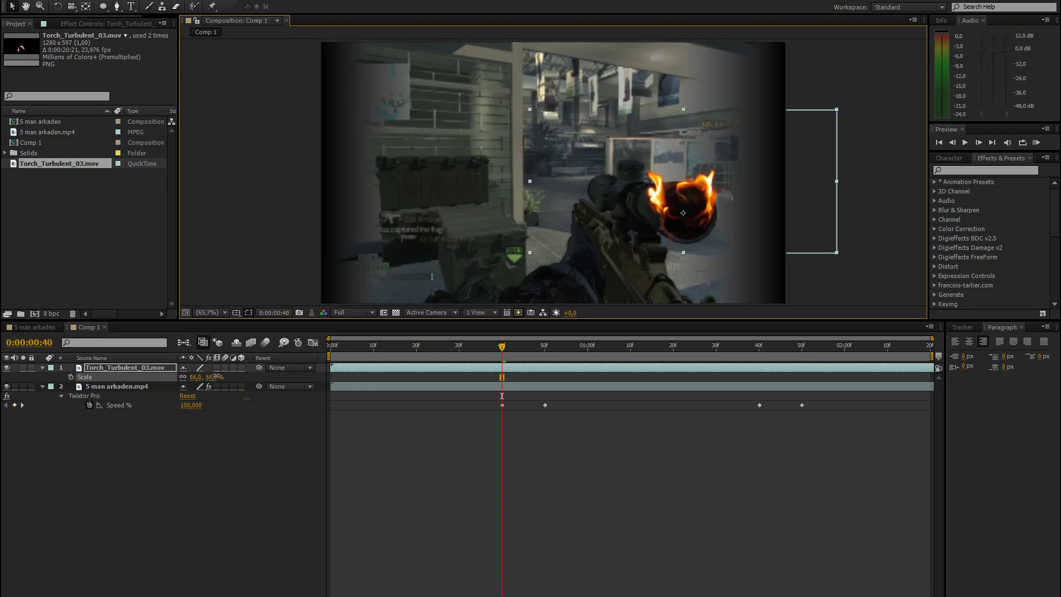
left_click_drag(696, 236, 698, 237)
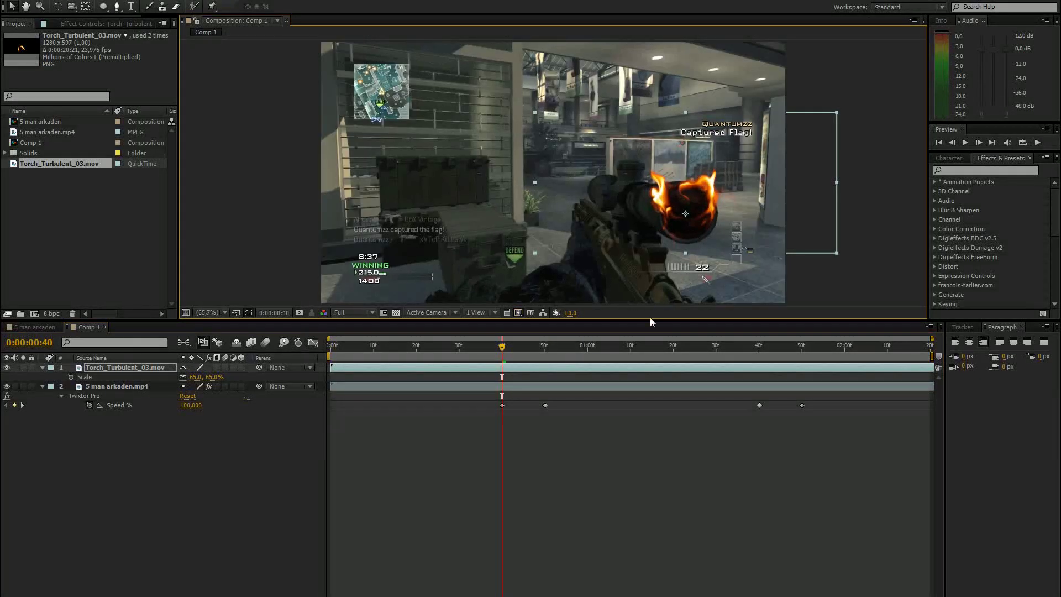
Keyframe the fire's Position, then at 0:00:00:50 move it down and scale it to 92%.
key("p")
left_click(70, 377)
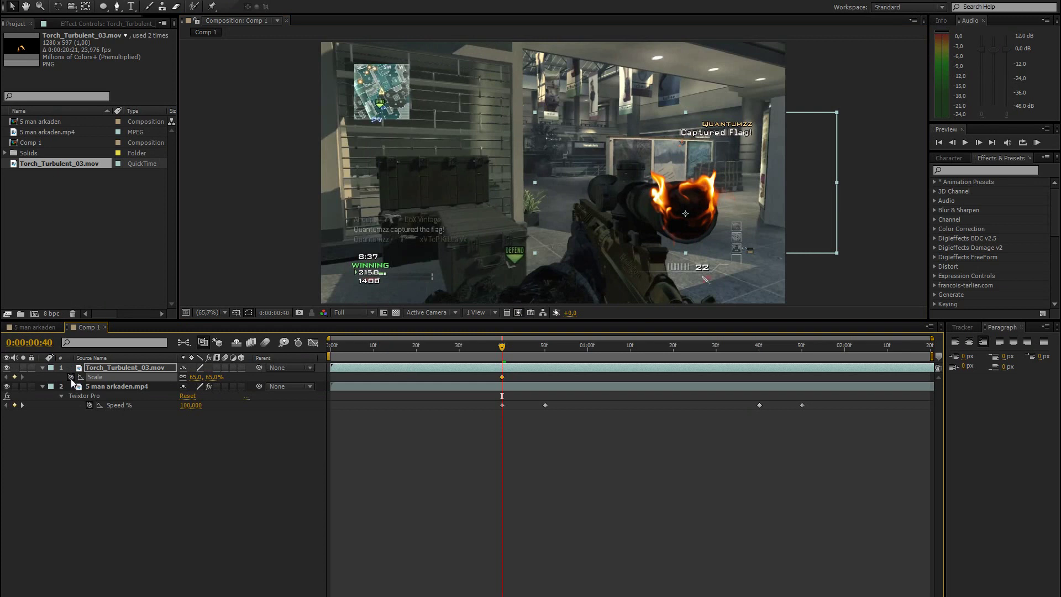
left_click(545, 346)
left_click_drag(718, 239, 717, 247)
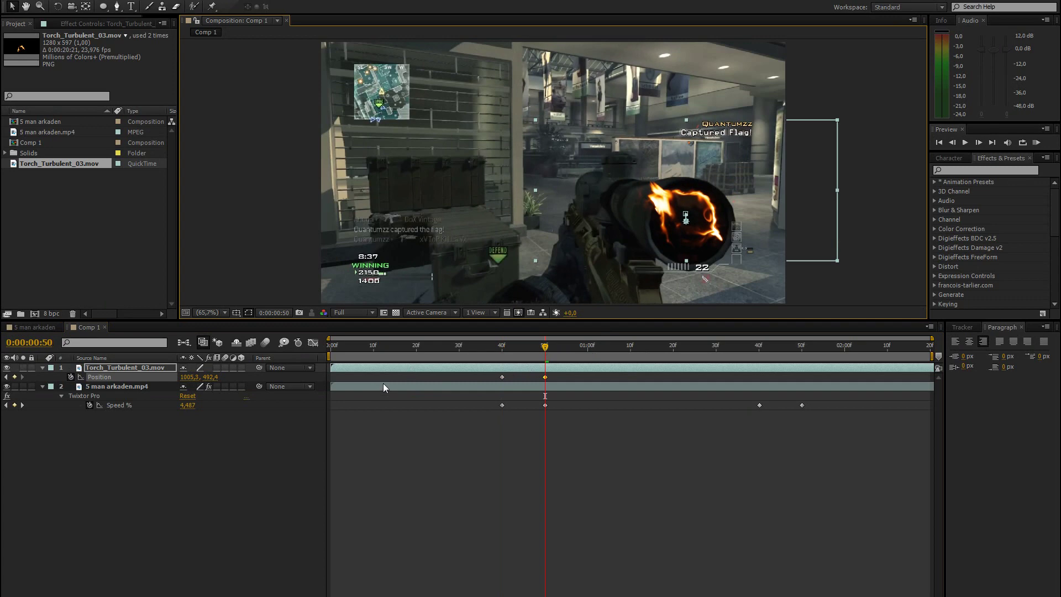
key("s")
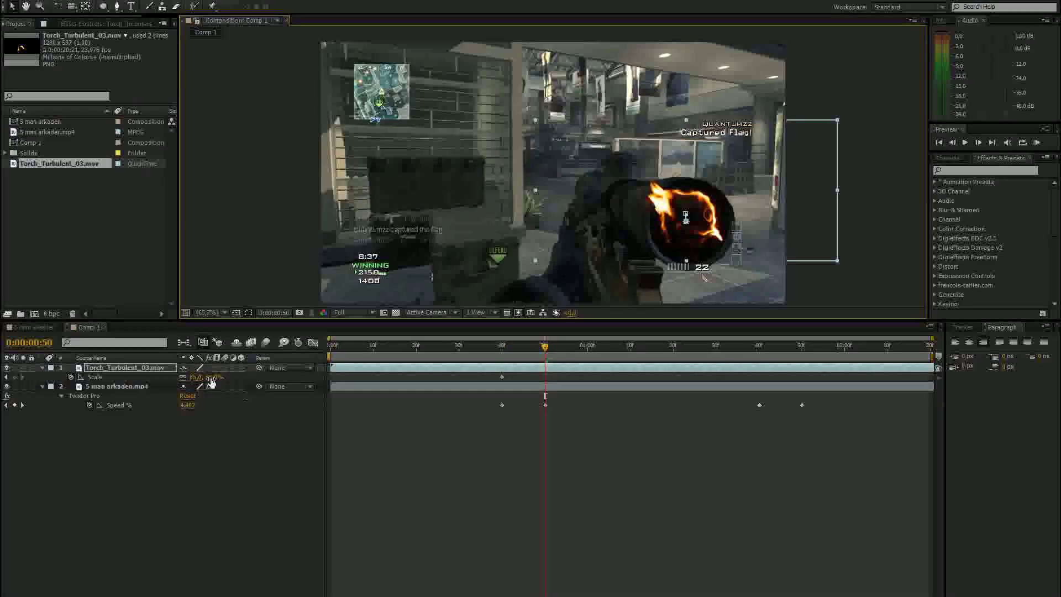
left_click_drag(210, 377, 222, 375)
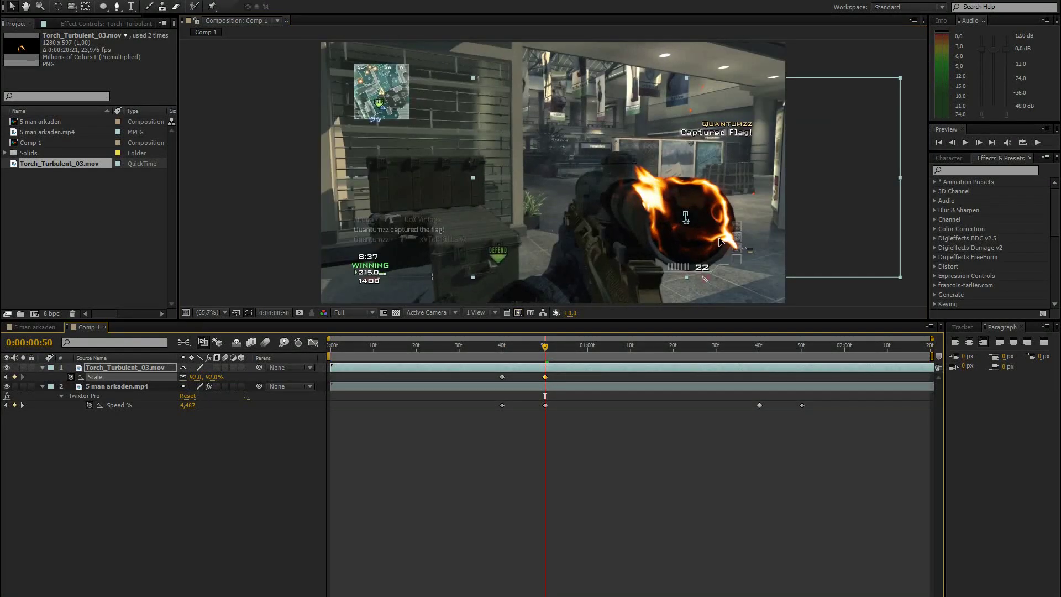
Add Position and Scale keyframes just after 0:00:01:40 and scale the fire up to fit the scope.
left_click(759, 350)
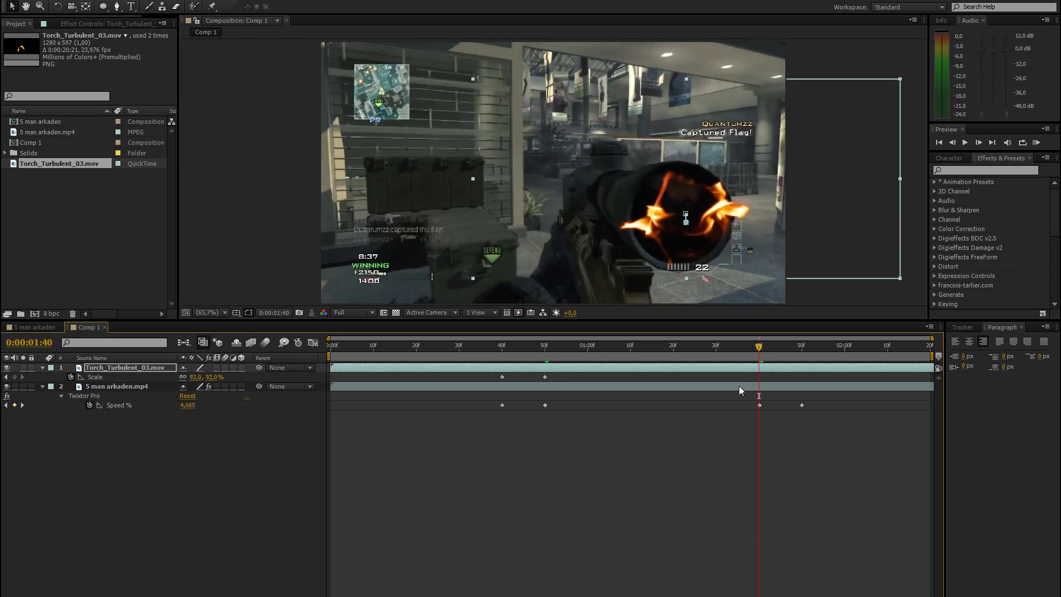
key("Page_Down")
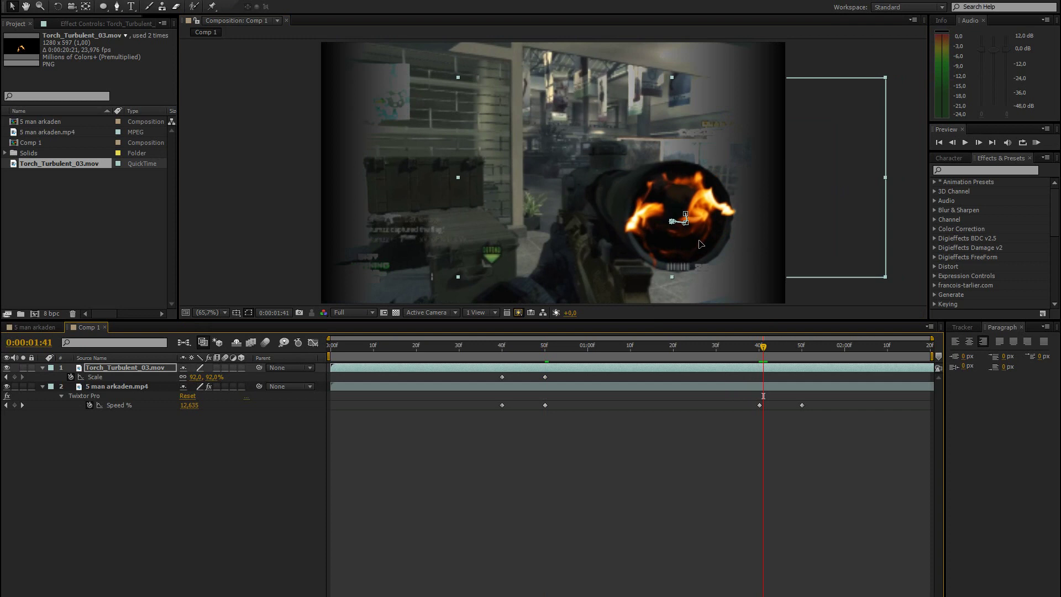
key("alt+shift+p")
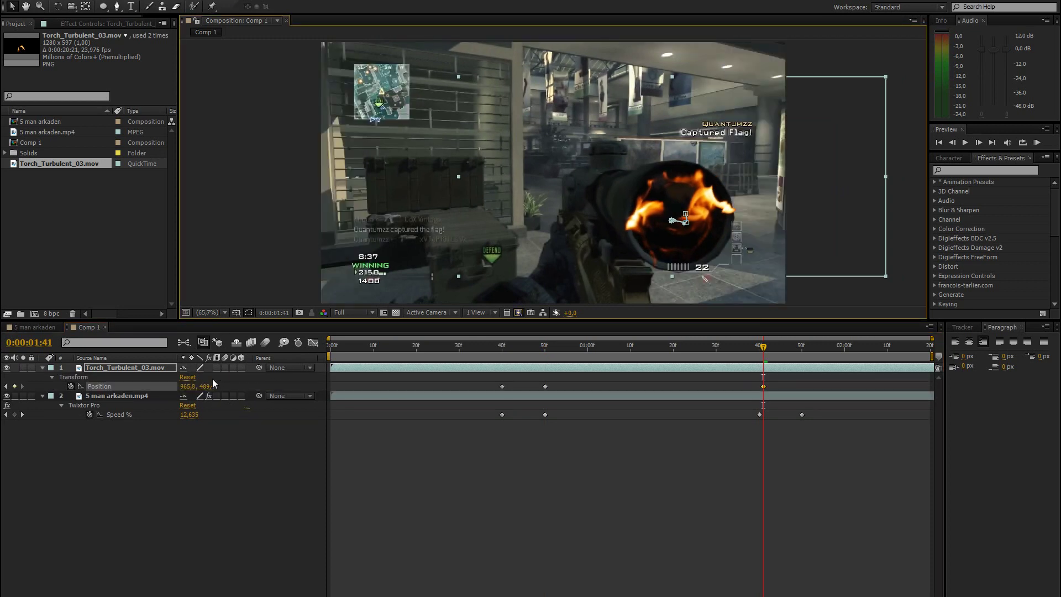
key("alt+shift+s")
left_click_drag(211, 380, 499, 299)
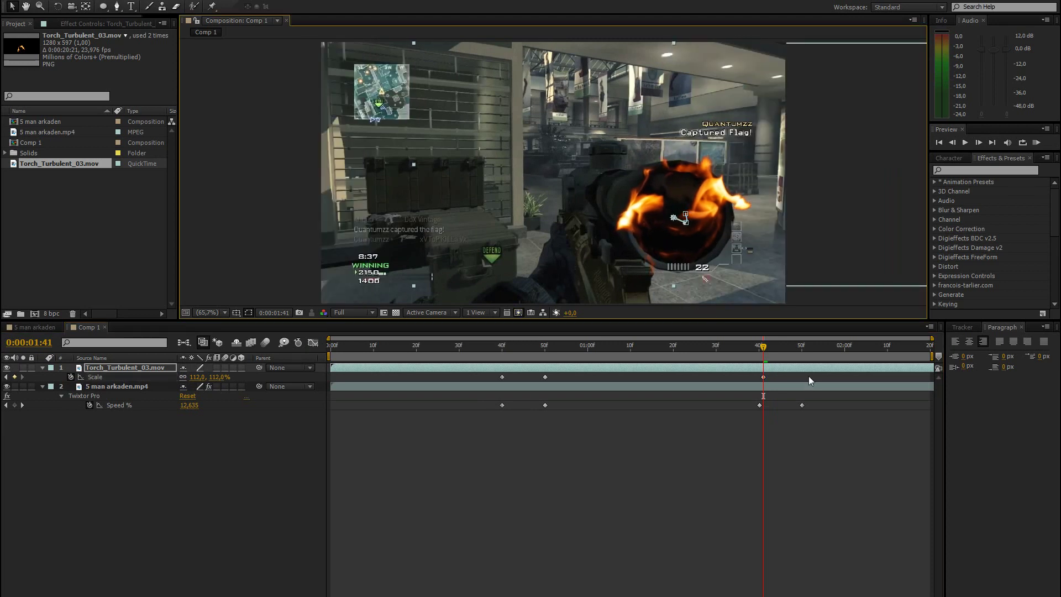
Reposition and enlarge the fire to 187% at 0:00:01:50 and 227% at 0:00:01:52.
left_click(802, 346)
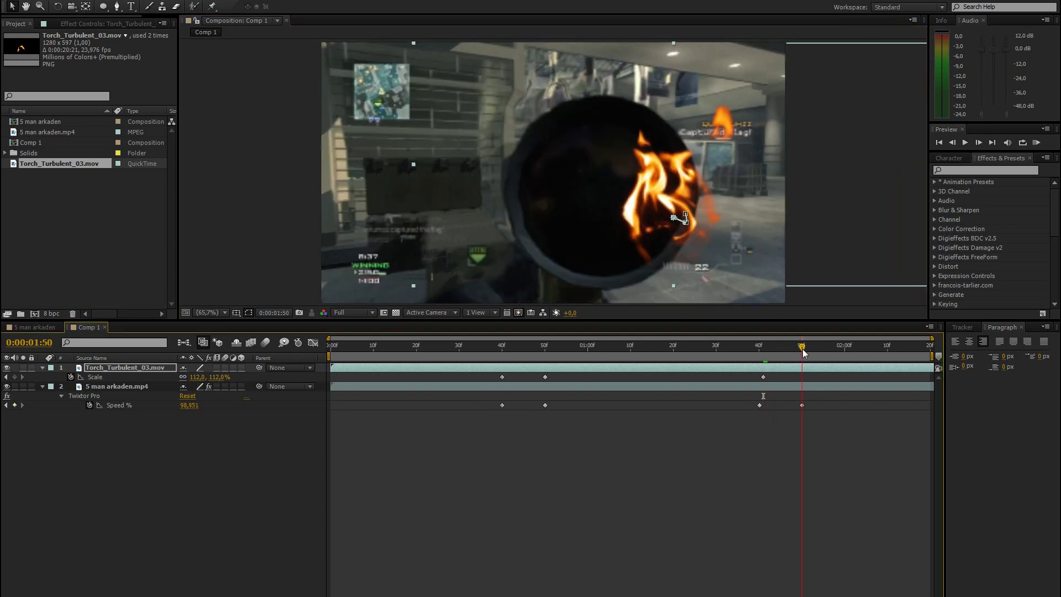
left_click_drag(652, 254, 592, 220)
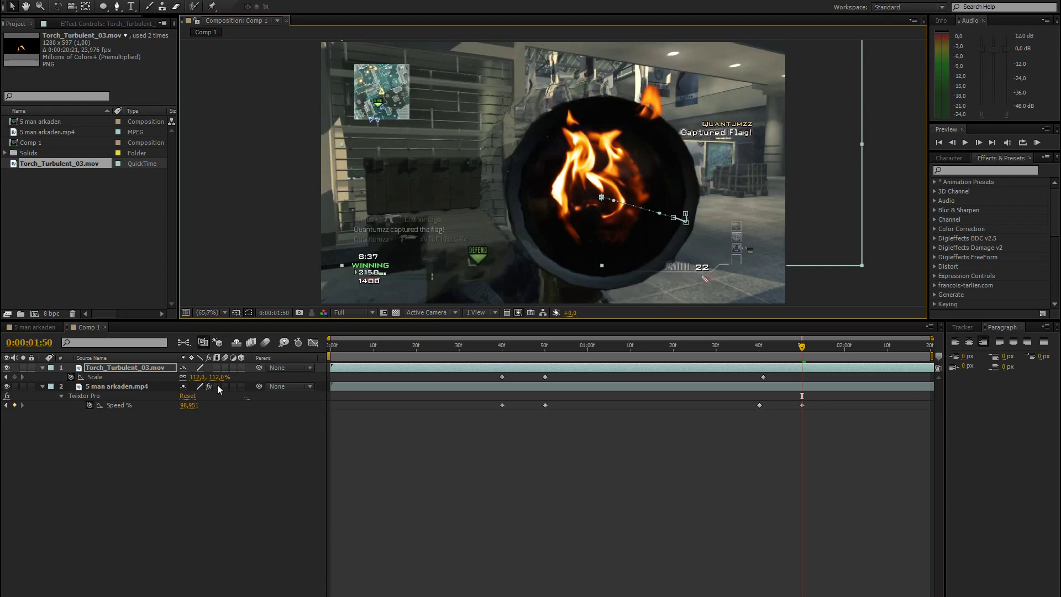
left_click_drag(197, 377, 543, 238)
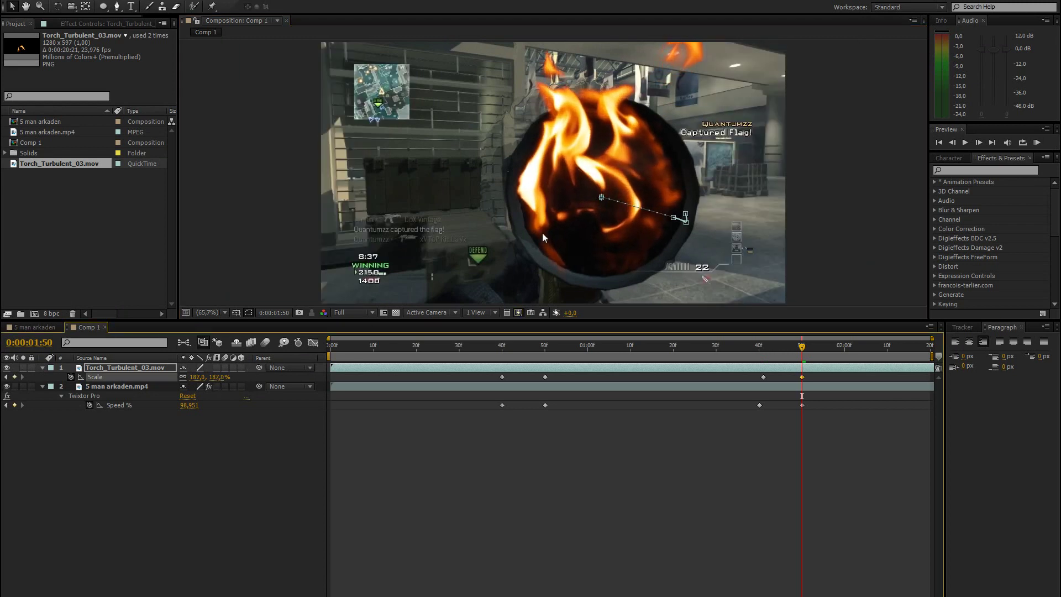
left_click(574, 228)
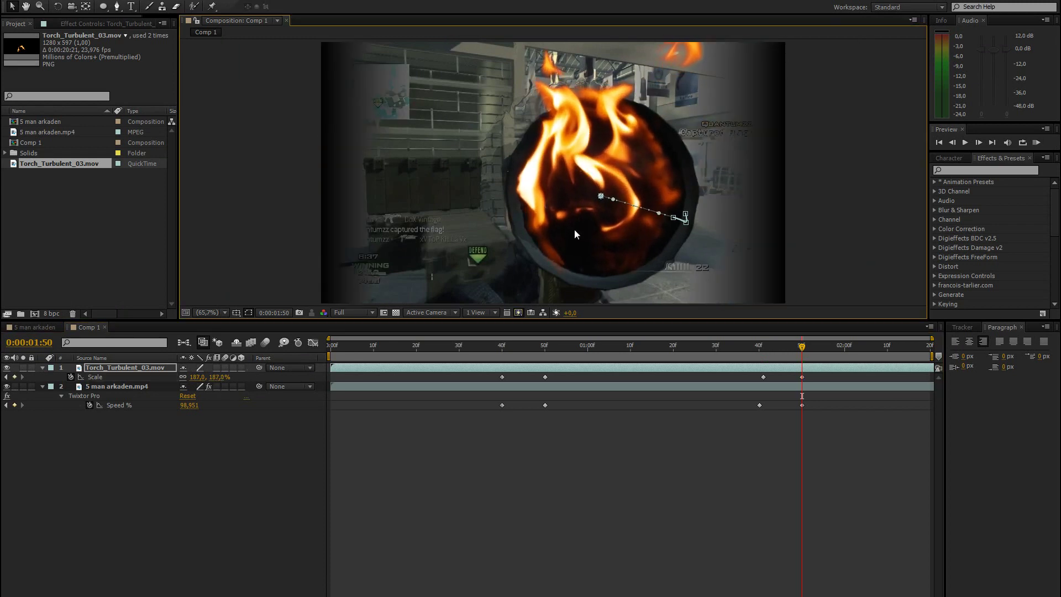
key("Page_Down")
key("Page_Down")
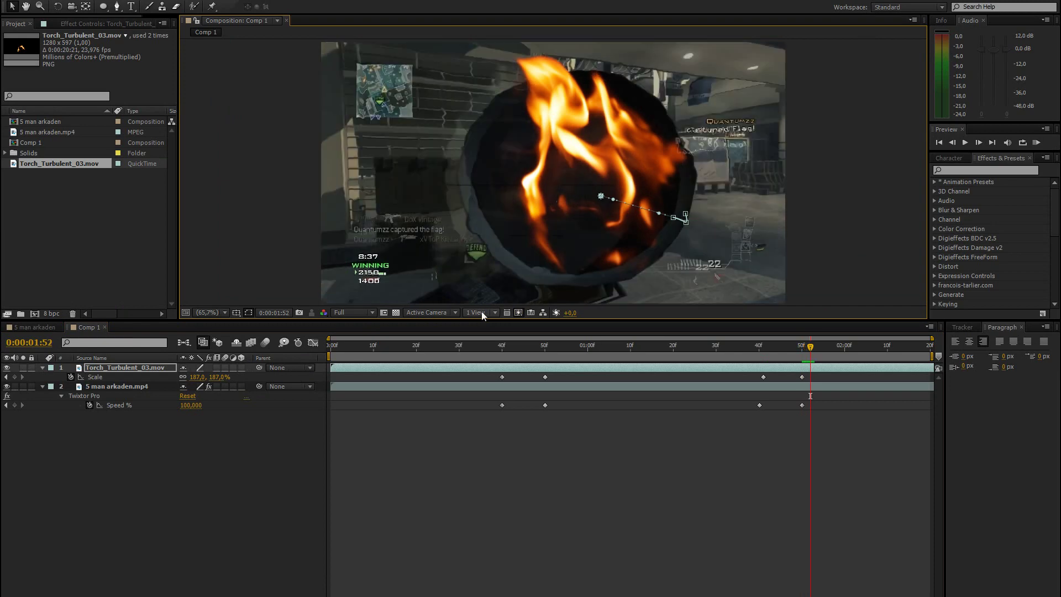
left_click_drag(599, 220, 580, 215)
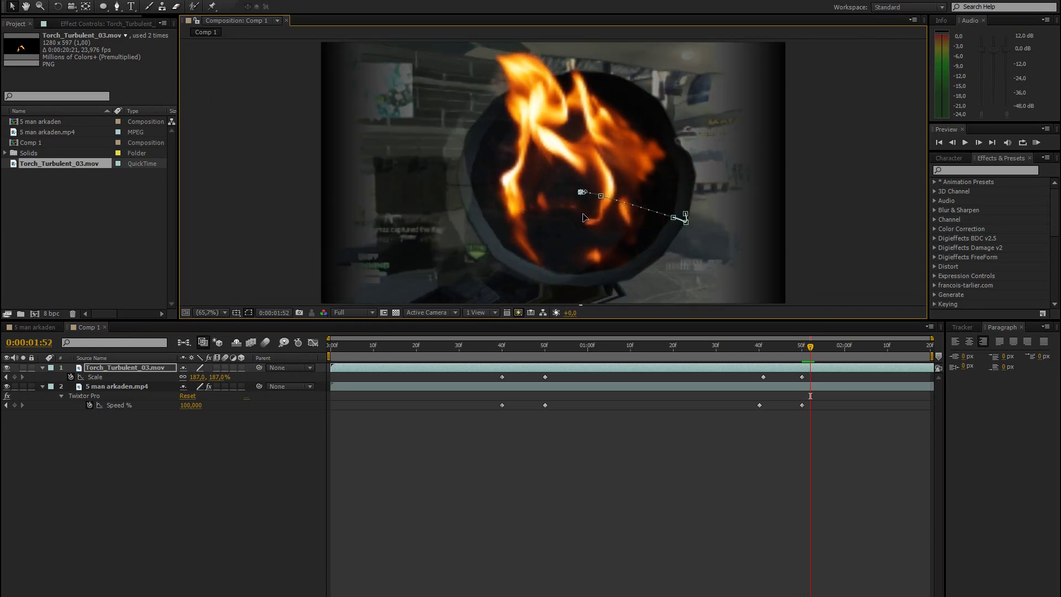
left_click_drag(208, 378, 230, 374)
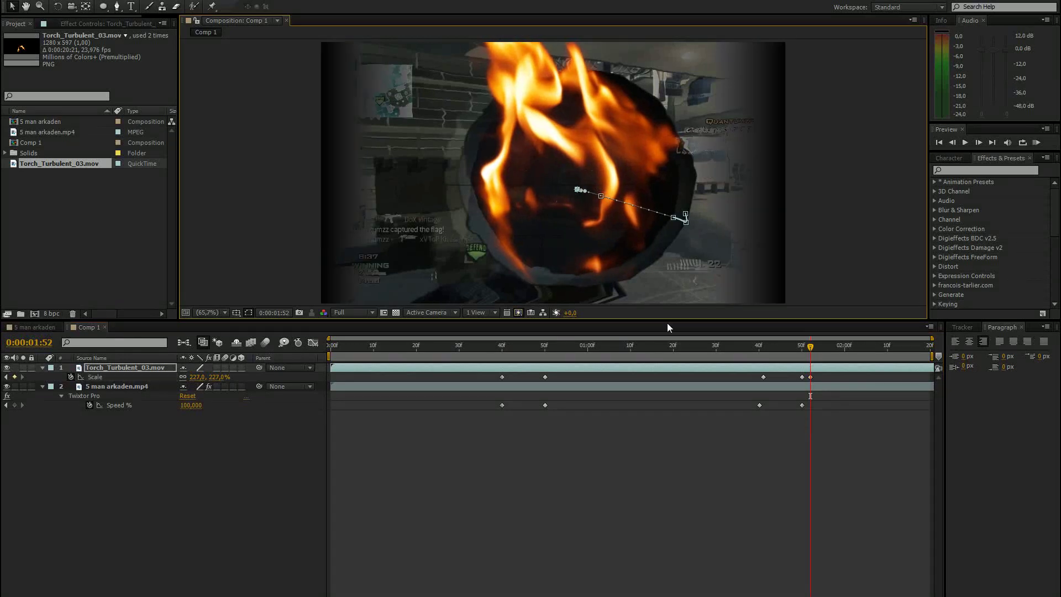
Refine the fire to 122% at 0:00:01:44 and 154.5% at 0:00:01:47, then preview to 0:00:01:51.
left_click(767, 346)
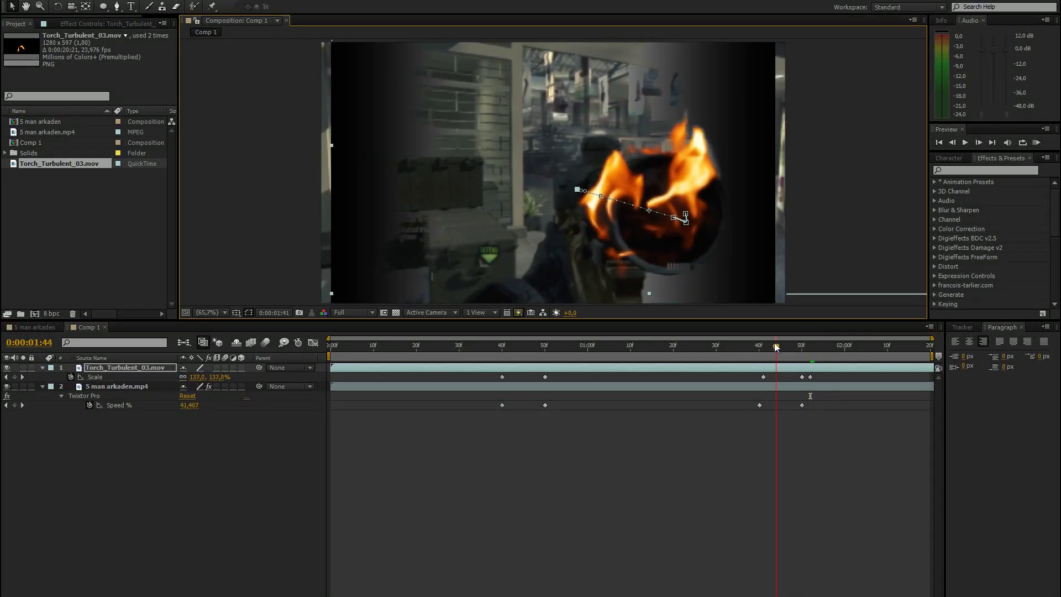
left_click_drag(768, 347, 776, 347)
left_click_drag(693, 276, 710, 276)
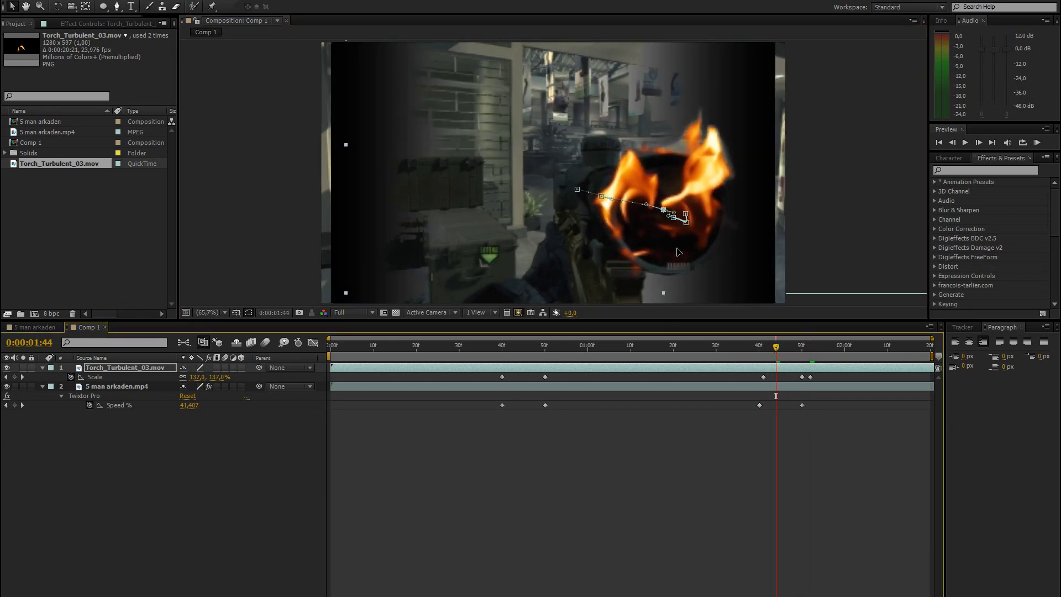
key("s")
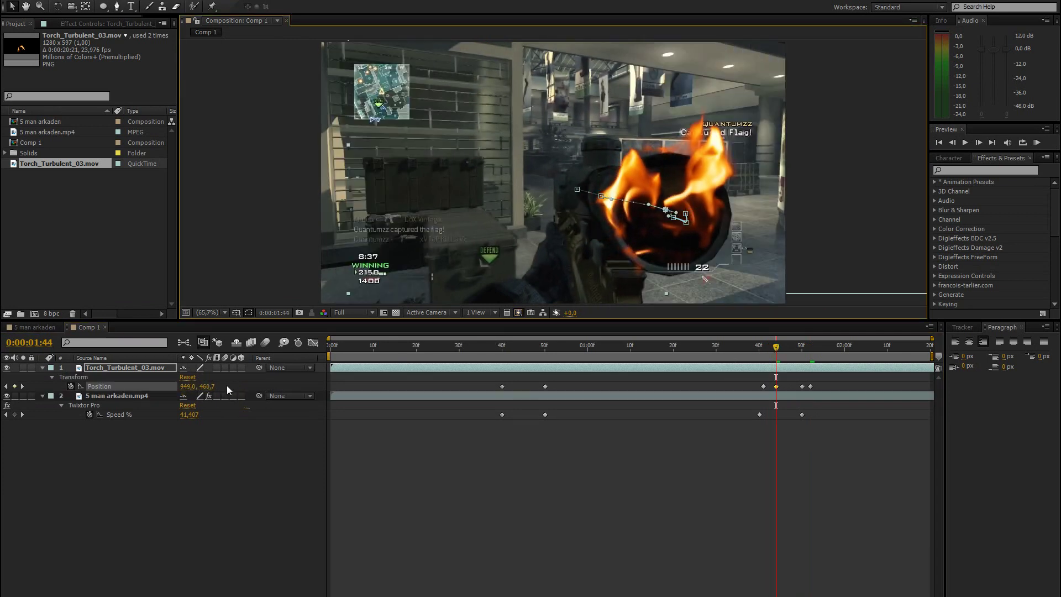
key("s")
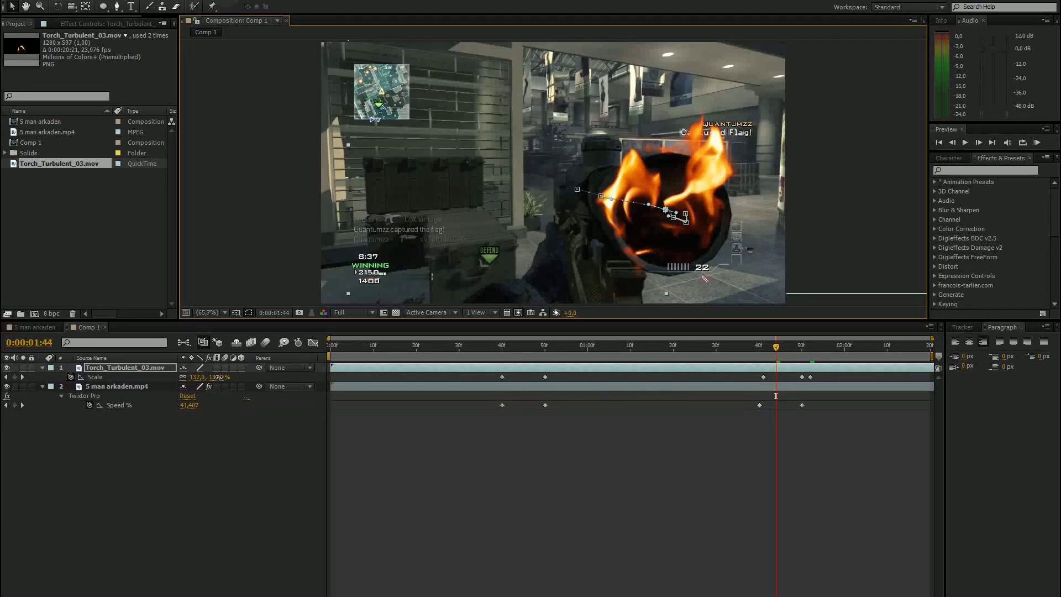
left_click_drag(213, 377, 211, 377)
left_click_drag(683, 245, 688, 248)
key("Page_Down")
key("Page_Down")
key("Page_Down")
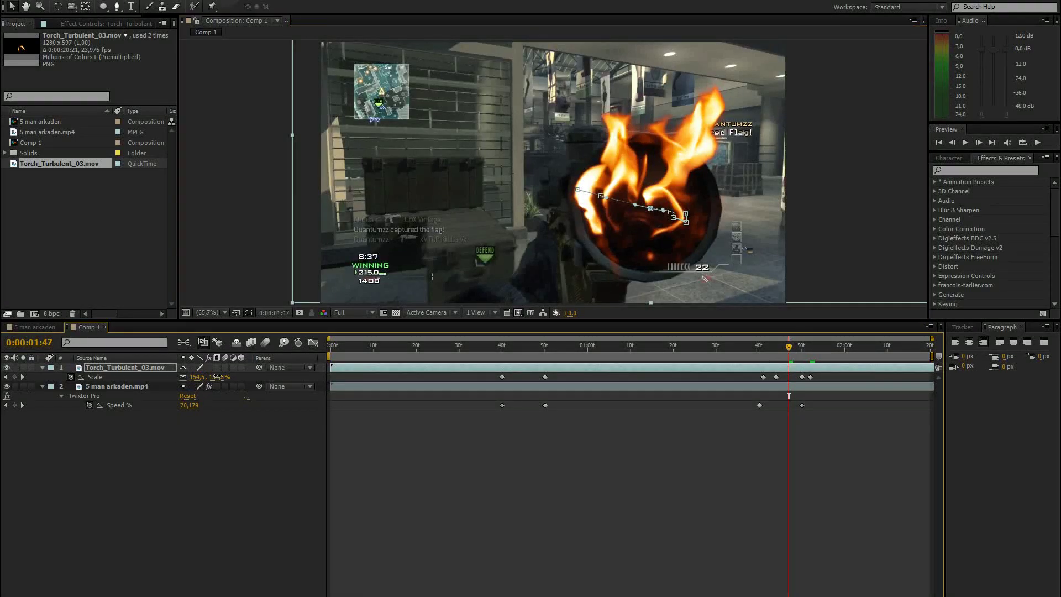
left_click_drag(219, 377, 227, 378)
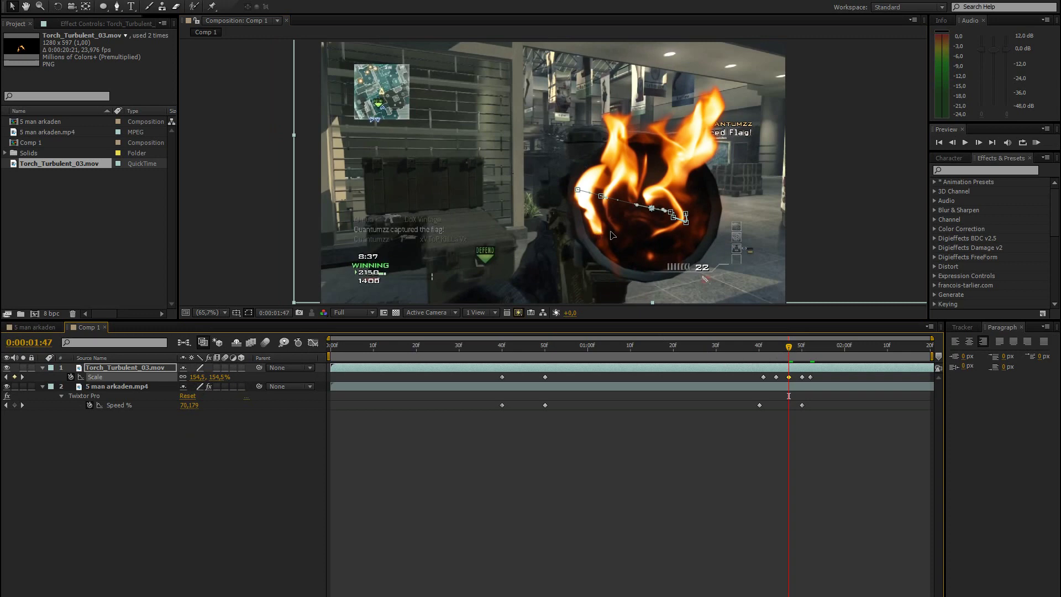
left_click(696, 308)
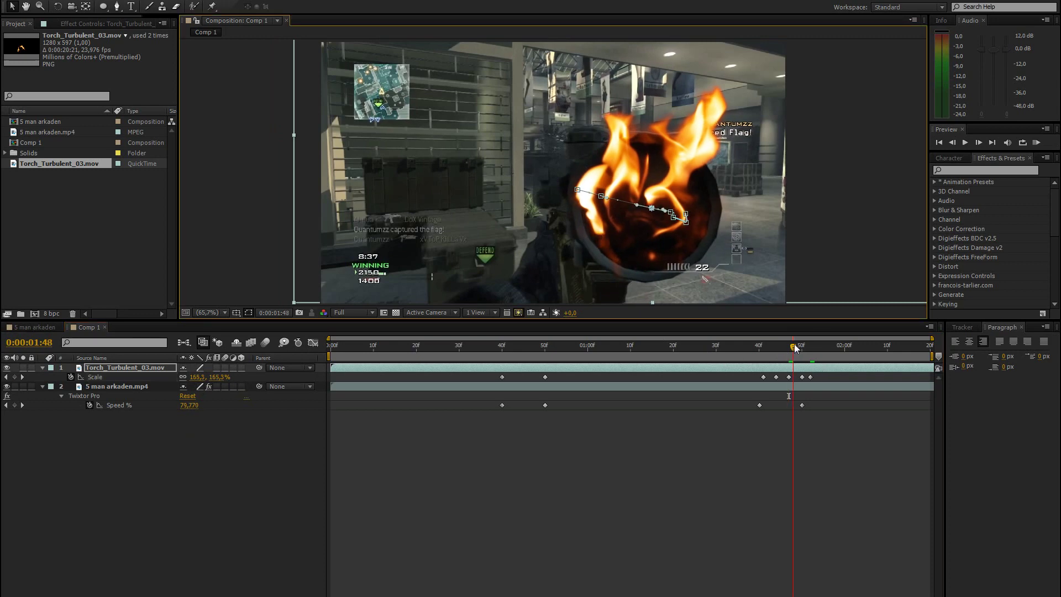
left_click_drag(797, 347, 814, 342)
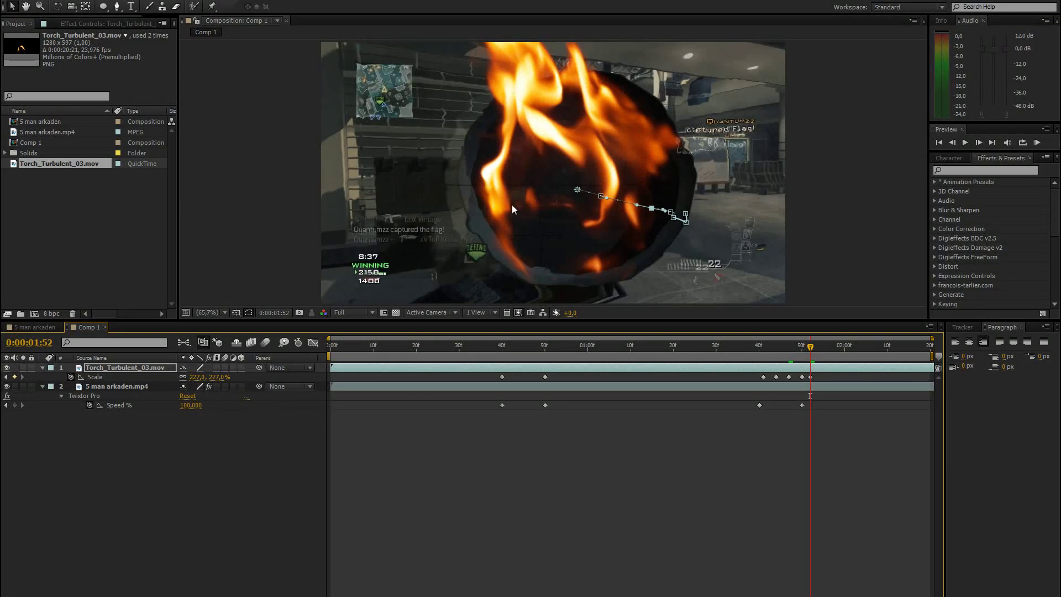
Keyframe the fire's Opacity to fade out, 100% at 0:00:01:49 and 0% just after.
key("t")
left_click_drag(183, 377, 127, 377)
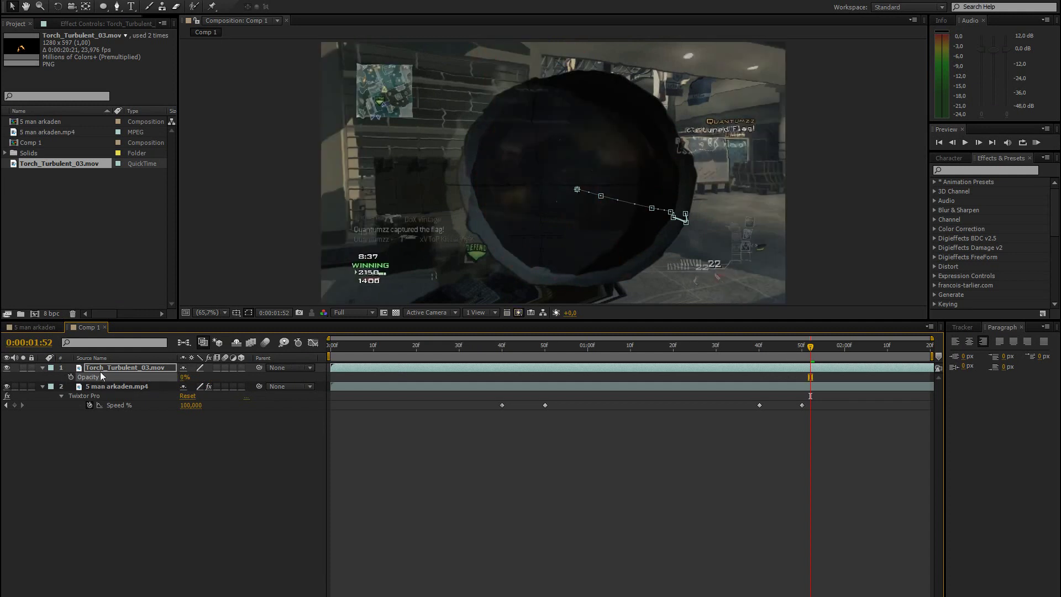
left_click(71, 377)
key("Page_Up")
key("Page_Up")
key("Page_Up")
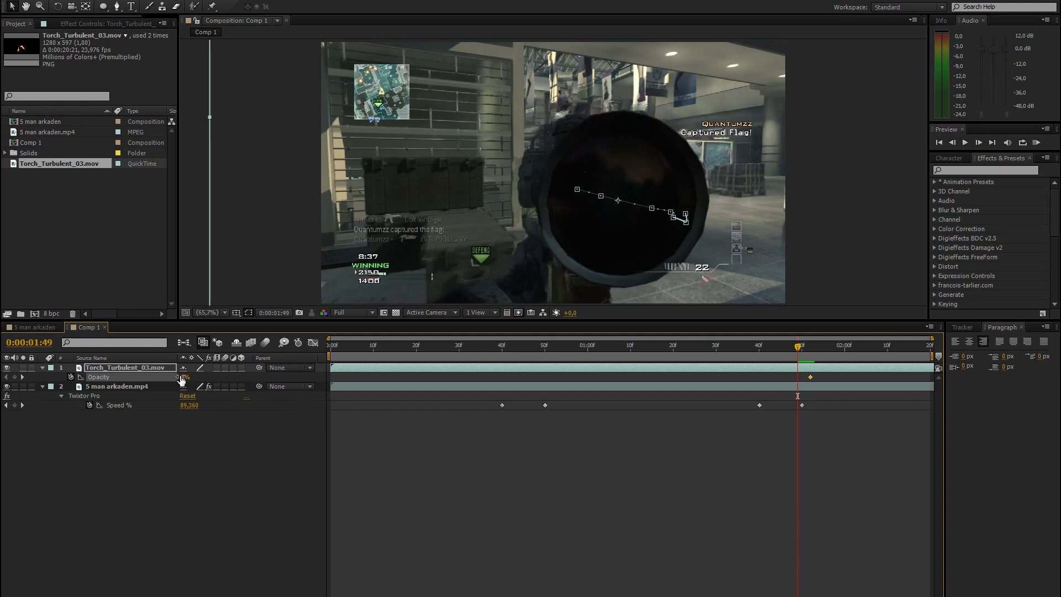
left_click_drag(184, 377, 671, 370)
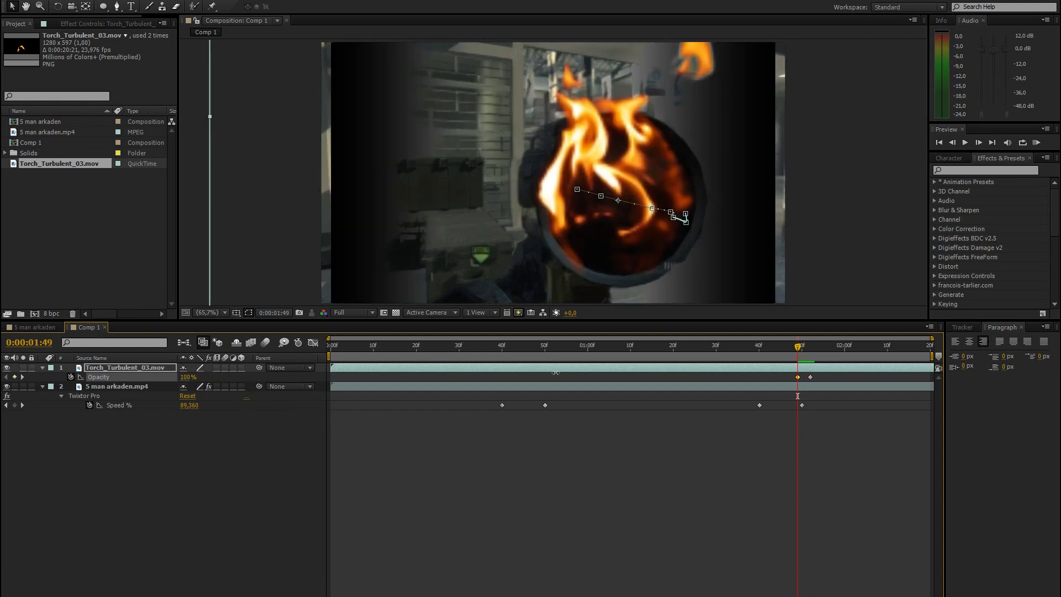
Fade the fire in with Opacity 0% at 0:00:00:40 and 100% at 0:00:00:50.
left_click(500, 346)
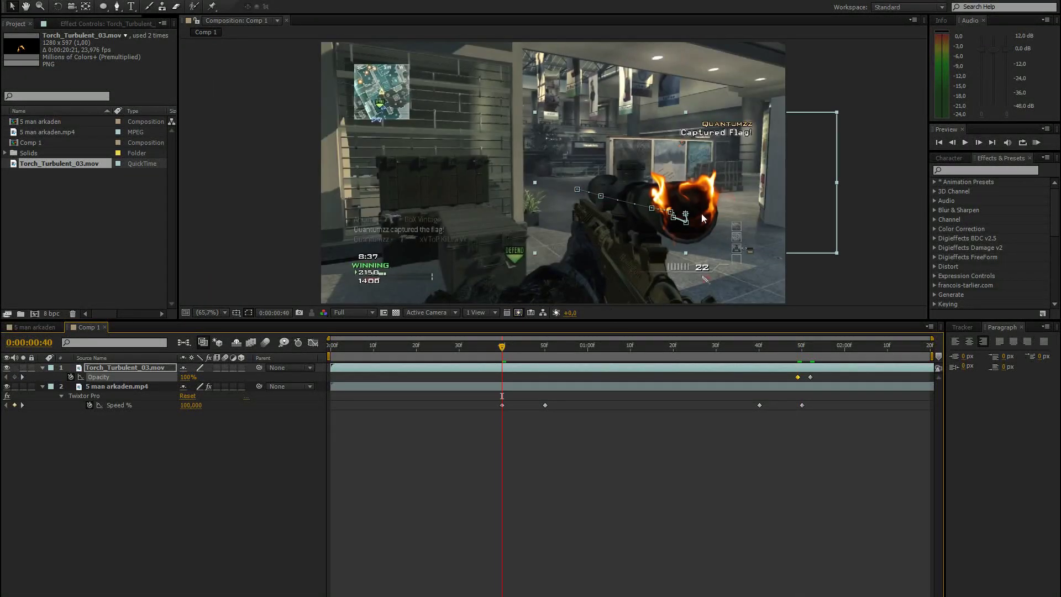
left_click_drag(184, 376, 6, 387)
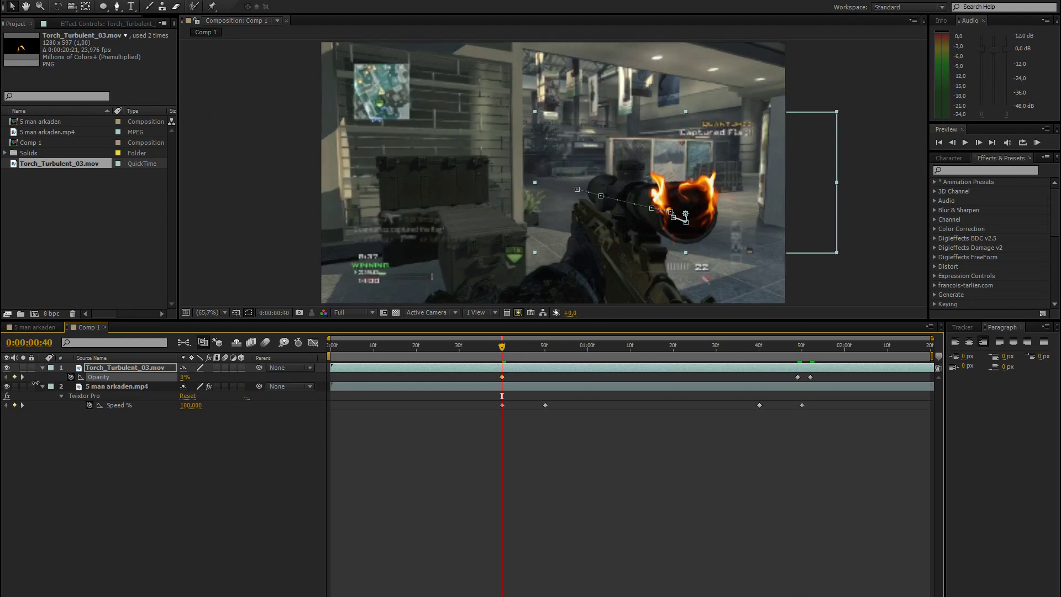
left_click(545, 347)
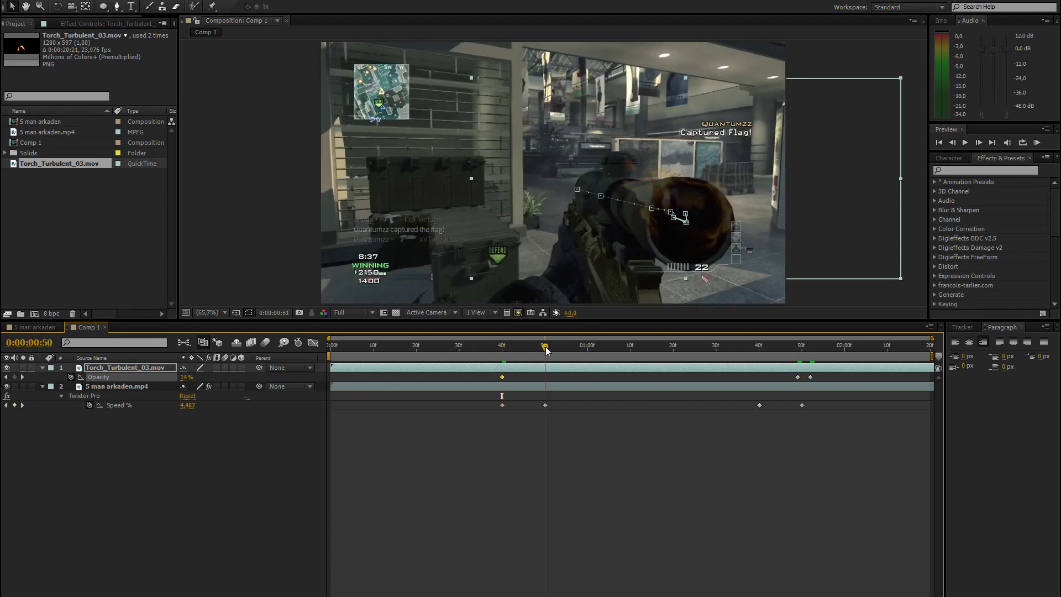
left_click_drag(185, 377, 513, 371)
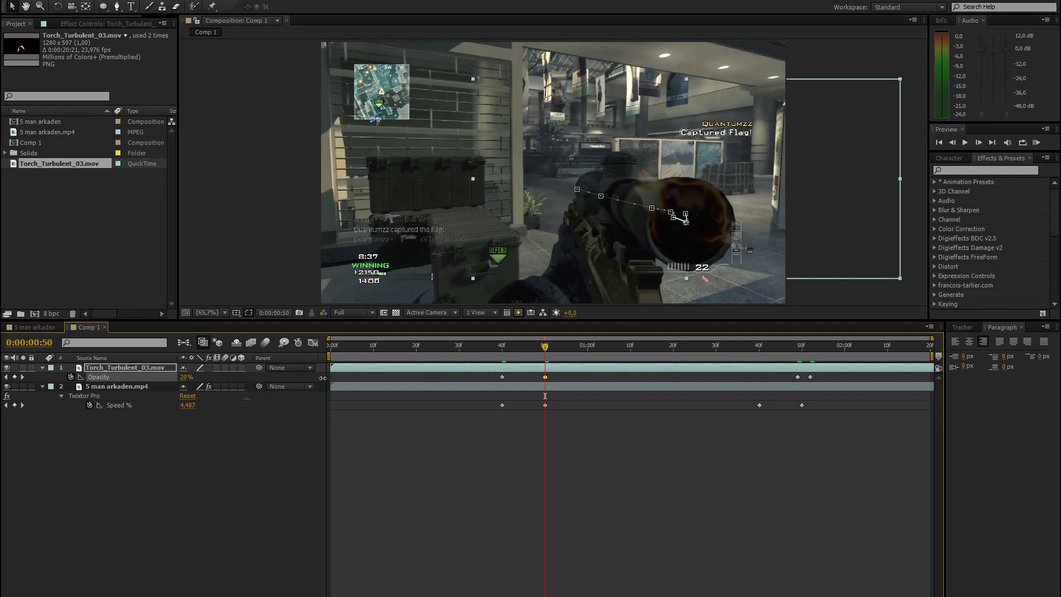
left_click(192, 446)
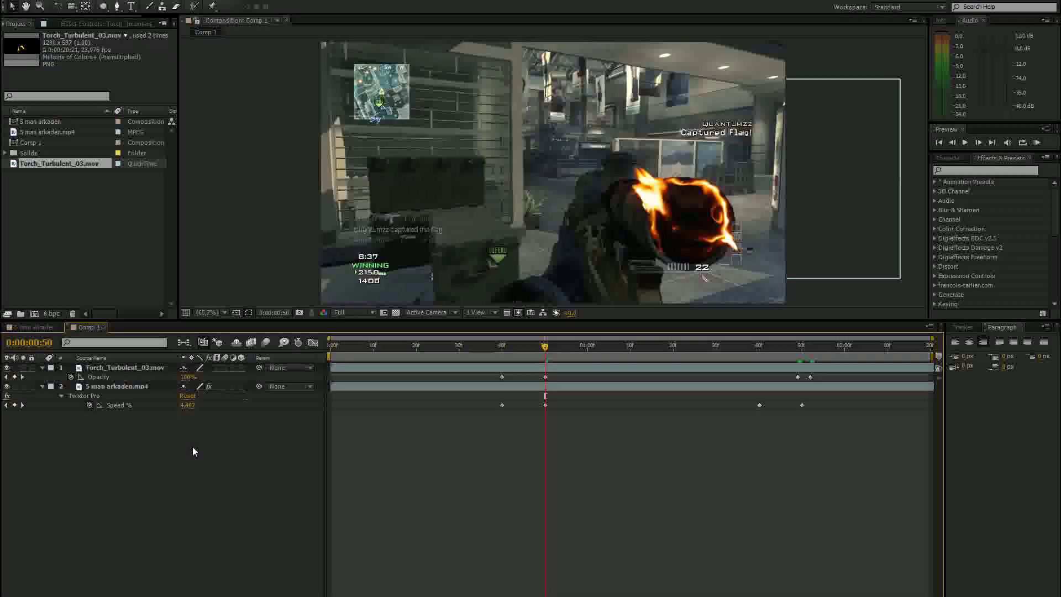
Play a RAM preview of the burning scope, stop it, and switch to the 5 man arkaden composition.
left_click(1037, 143)
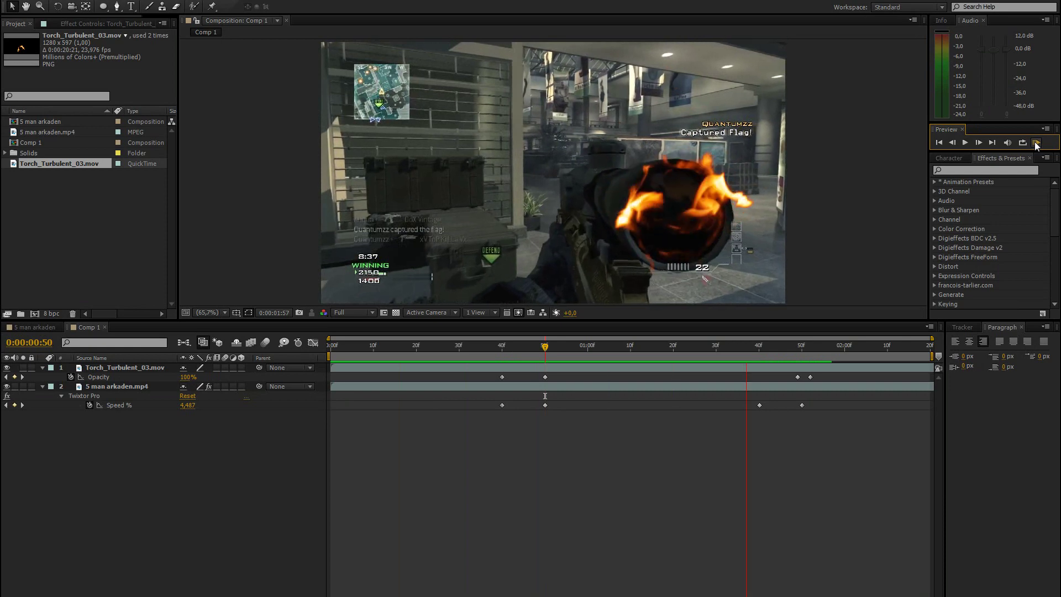
left_click(349, 369)
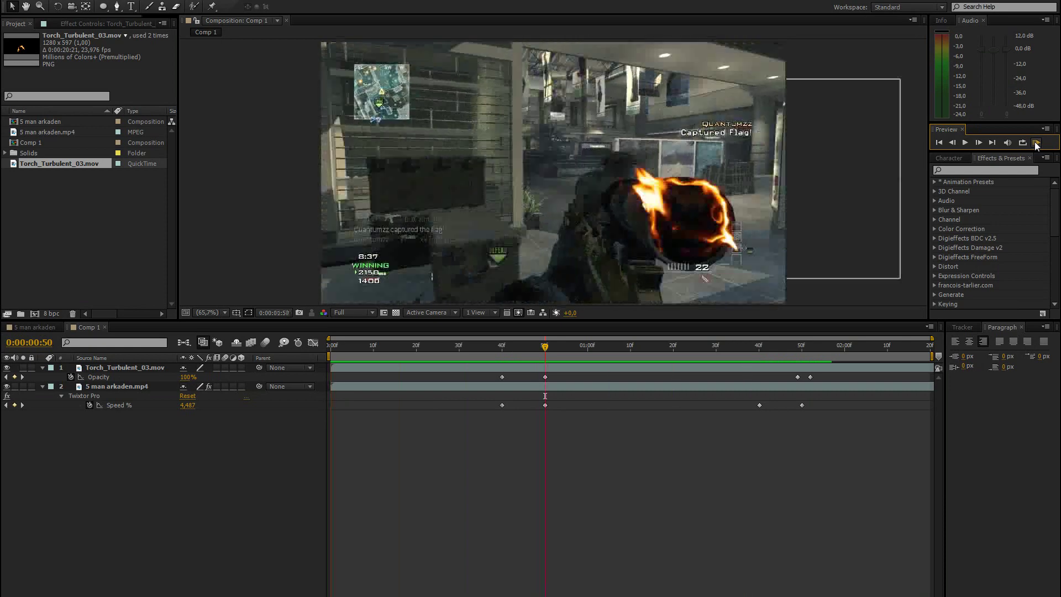
left_click(24, 328)
Hide the Displacement, Colour Correction, Glow and Zoom layers and show DOF's Fast Blur settings.
left_click(106, 412)
left_click(98, 406)
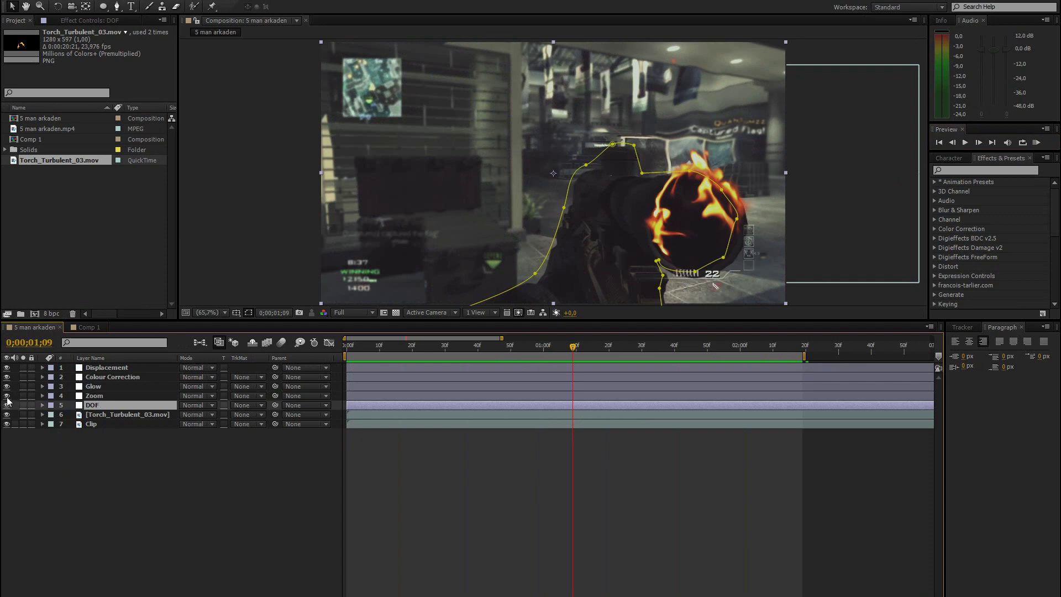
left_click_drag(7, 396, 7, 368)
left_click(191, 460)
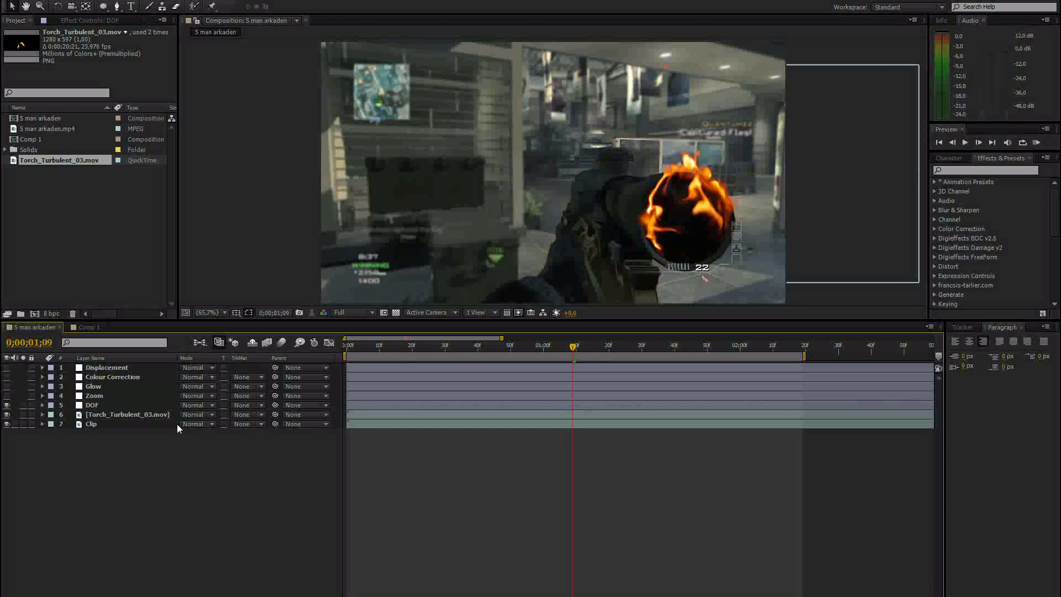
left_click(133, 406)
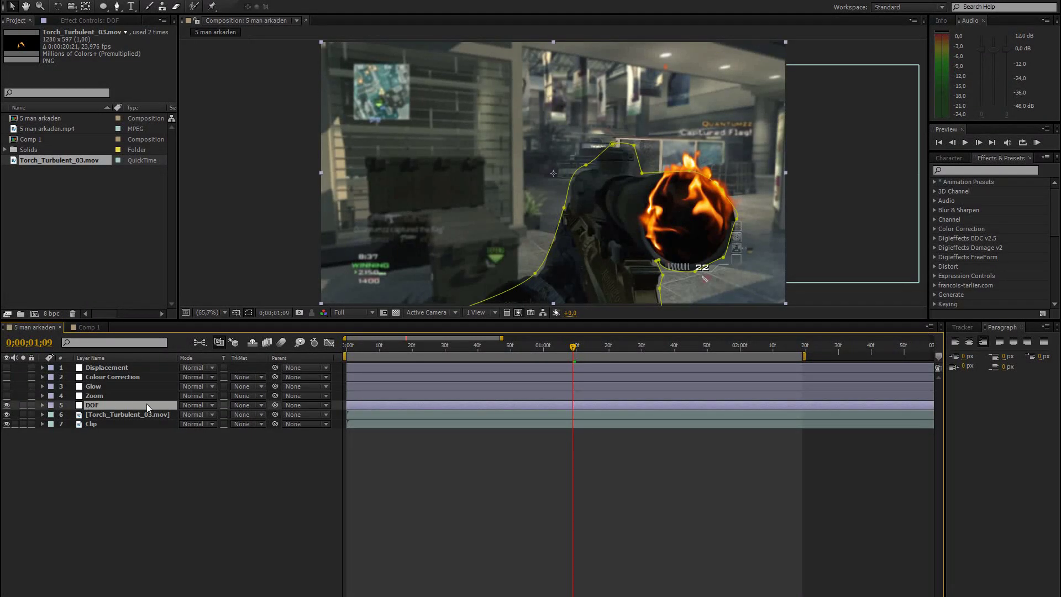
left_click(190, 479)
left_click(71, 21)
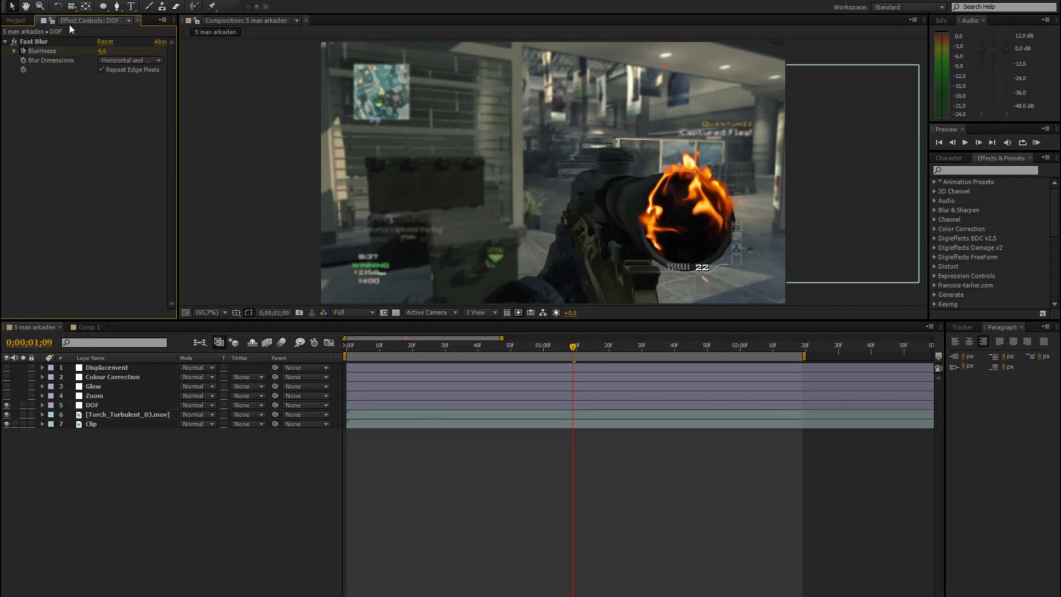
Reveal the torch, Clip and DOF layers' keyframes and go to frame 0;00;00;42.
left_click(114, 415)
key("u")
left_click(124, 454)
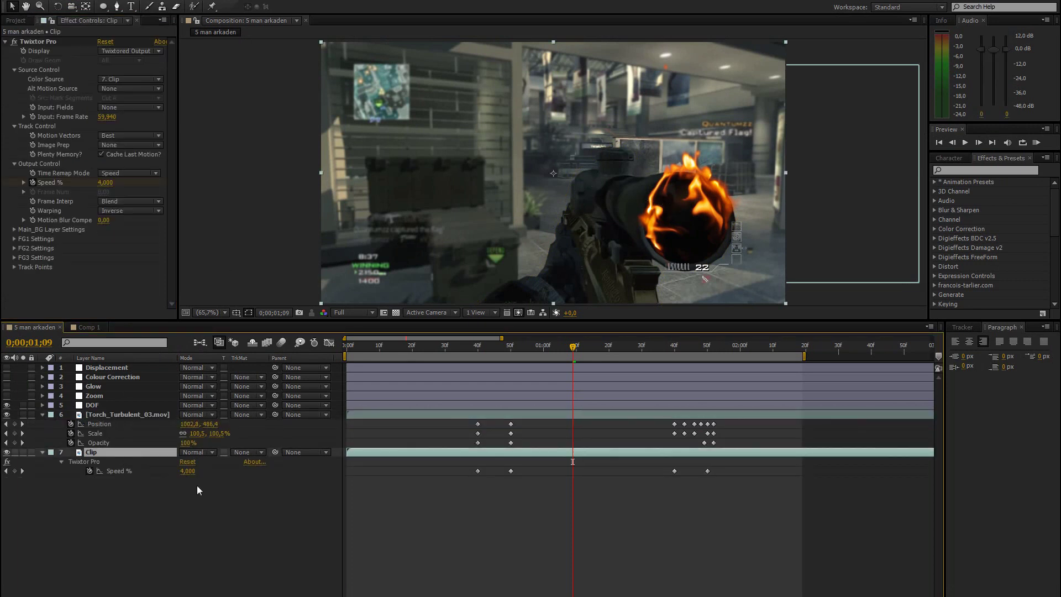
left_click(256, 515)
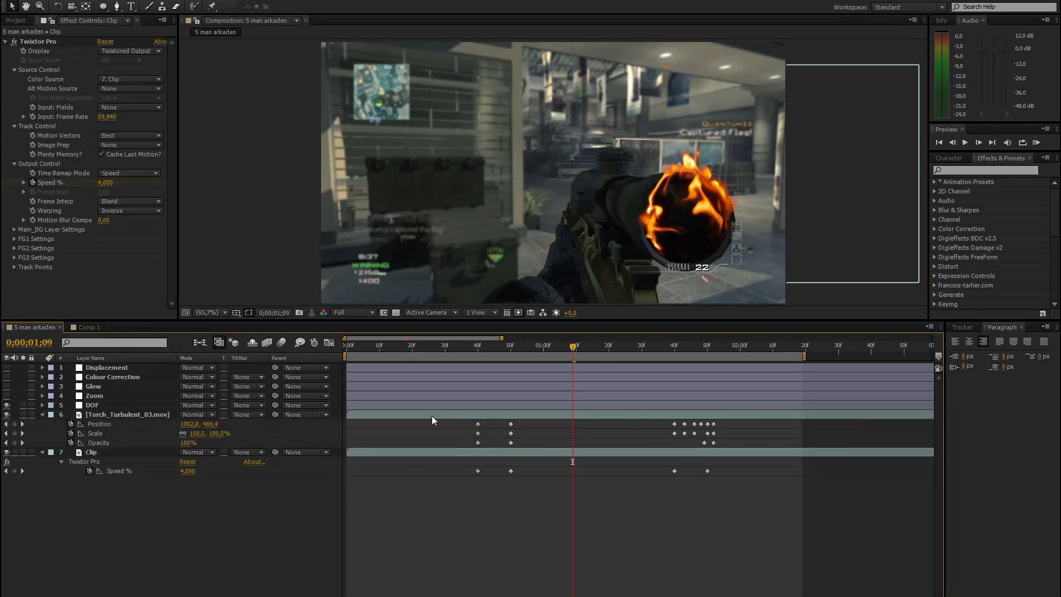
left_click(478, 345)
key("Page_Down")
key("Page_Down")
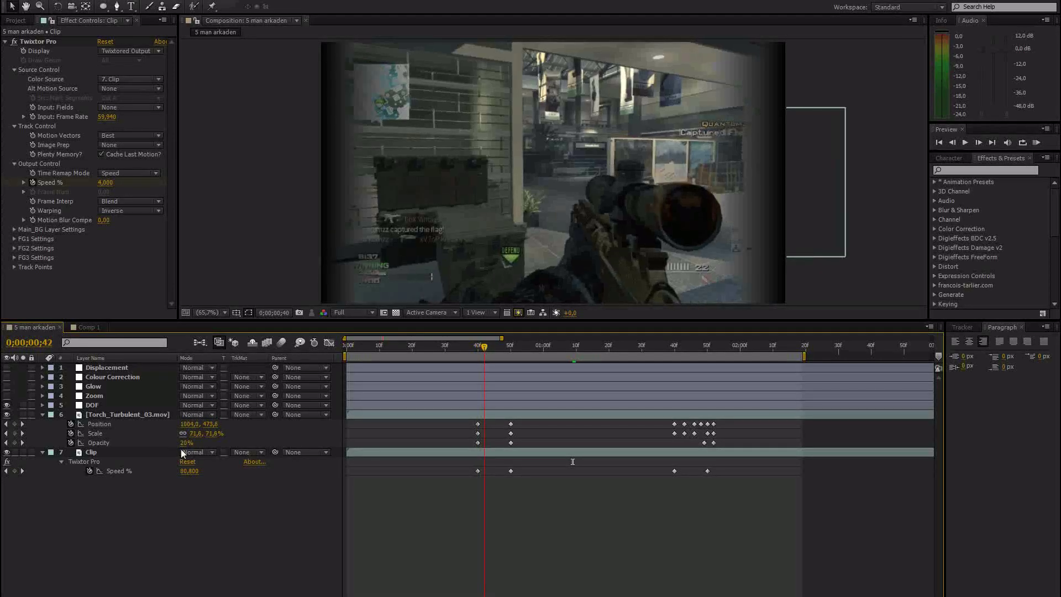
left_click(114, 416)
left_click(68, 404)
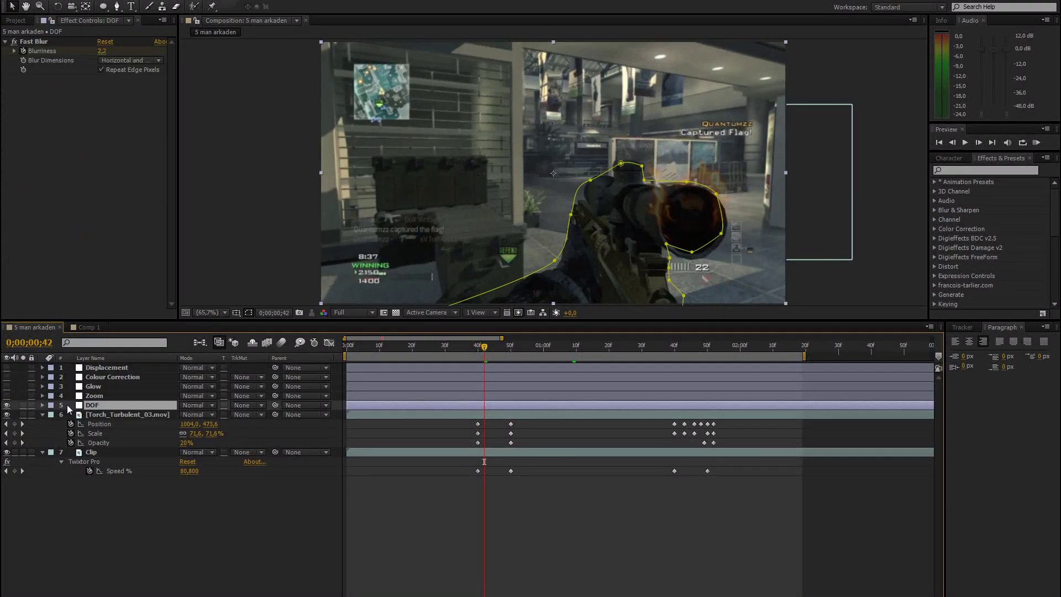
Fold away the torch layer and scrub DOF's Blurriness and Mask Path keyframes from frame 40 to 54.
key("u")
left_click(90, 415)
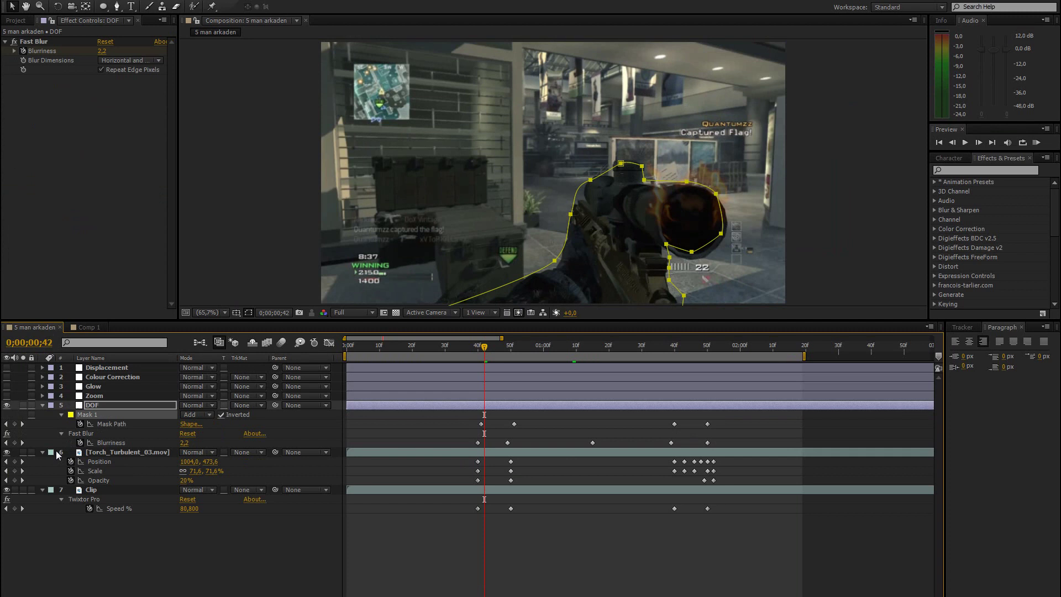
left_click(42, 452)
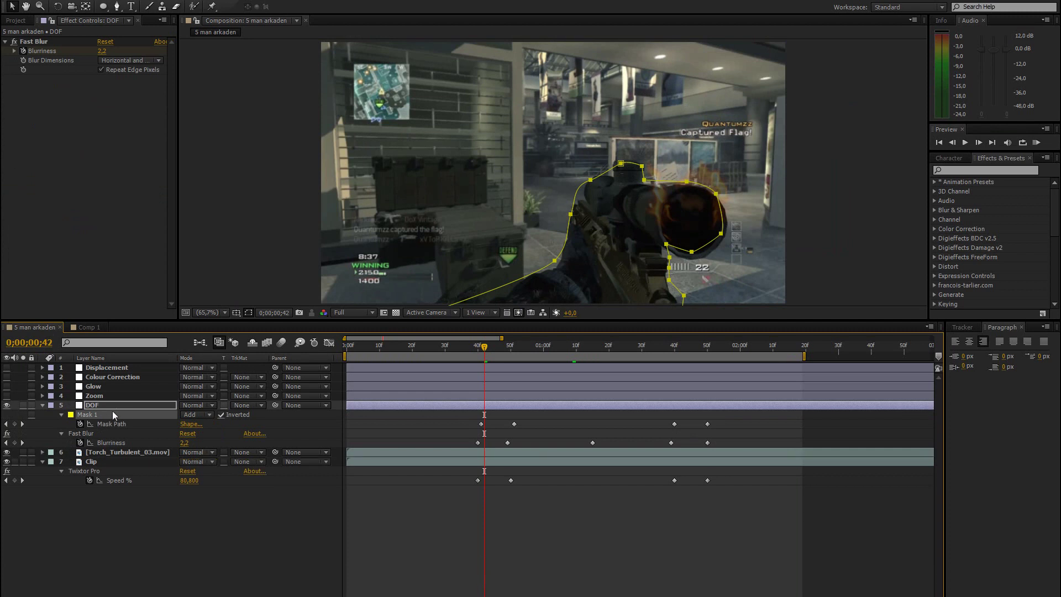
left_click_drag(489, 352, 478, 352)
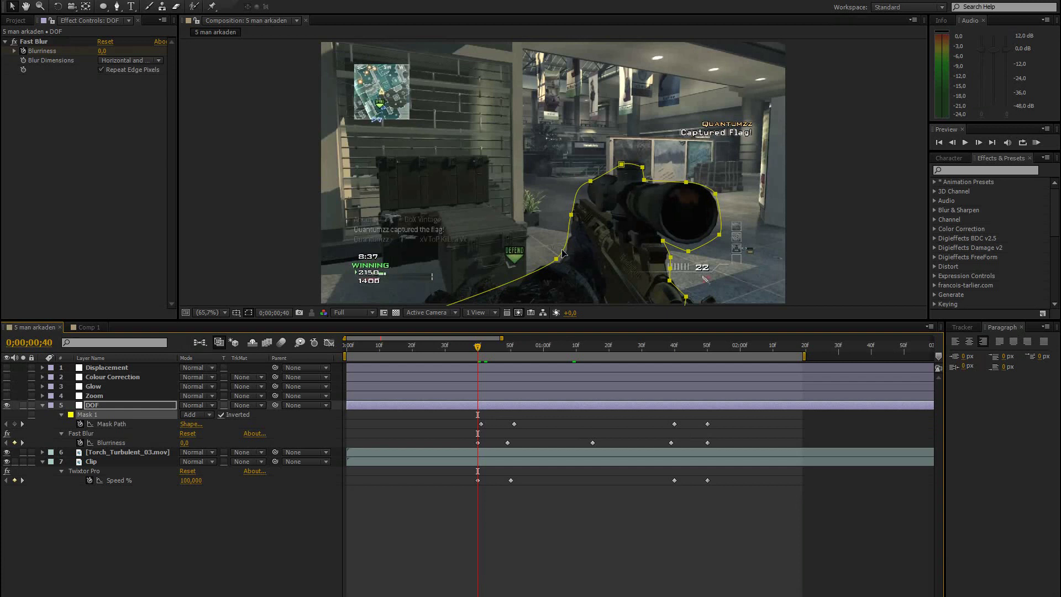
left_click_drag(478, 347, 629, 349)
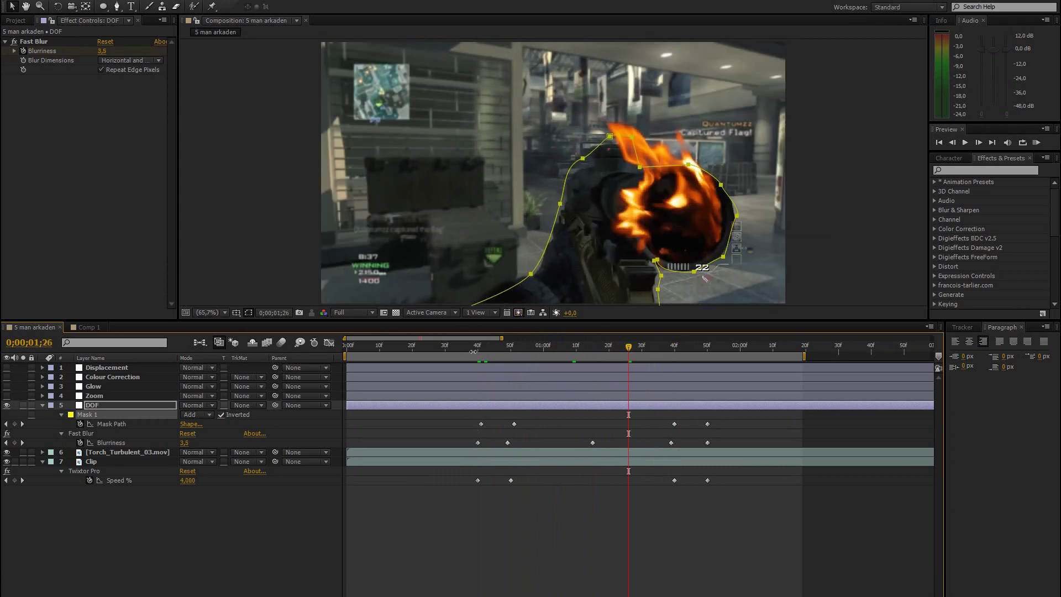
left_click_drag(474, 350, 675, 347)
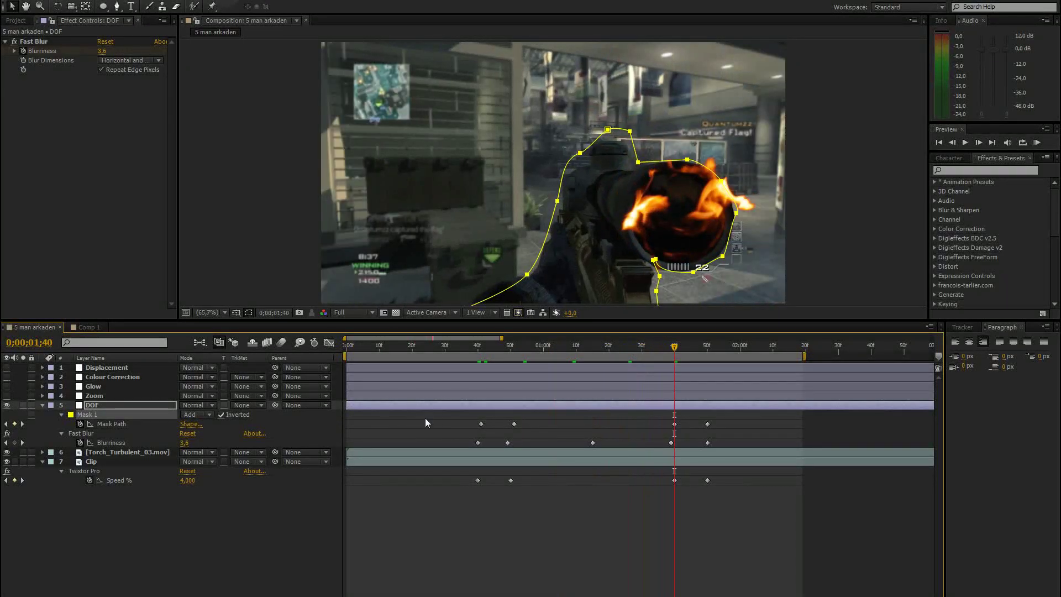
Move the Glow layer below Zoom and show its Mask 1 keyframes at 0;00;00;50.
left_click(41, 405)
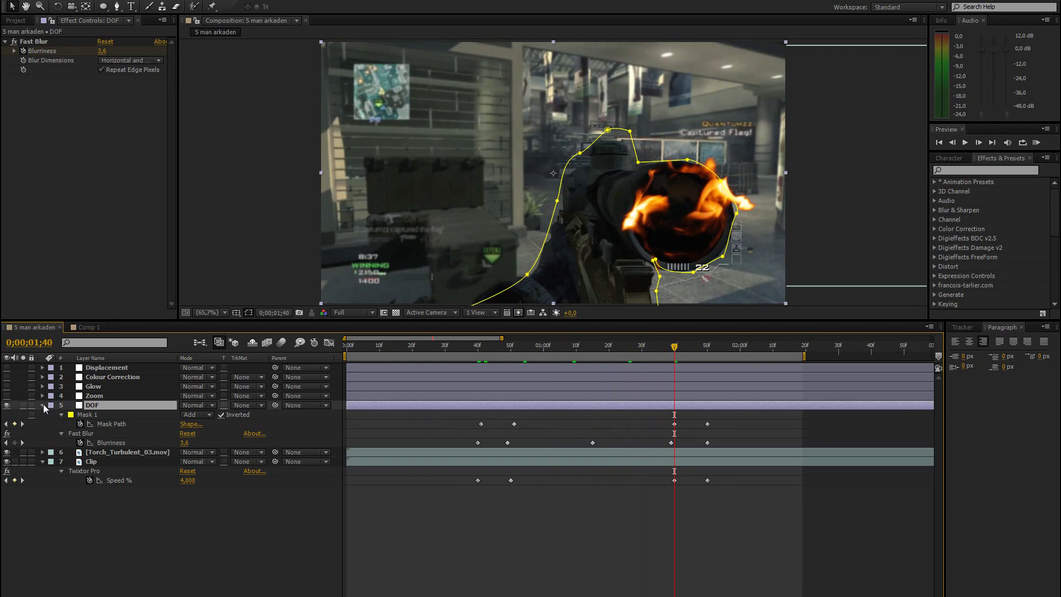
left_click(43, 405)
left_click_drag(95, 389, 25, 396)
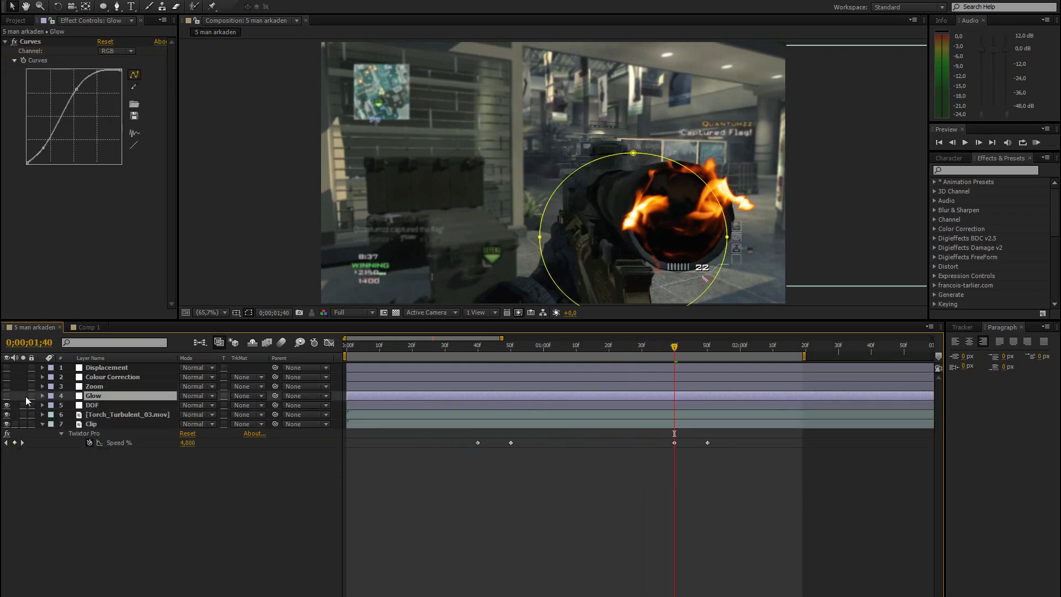
key("u")
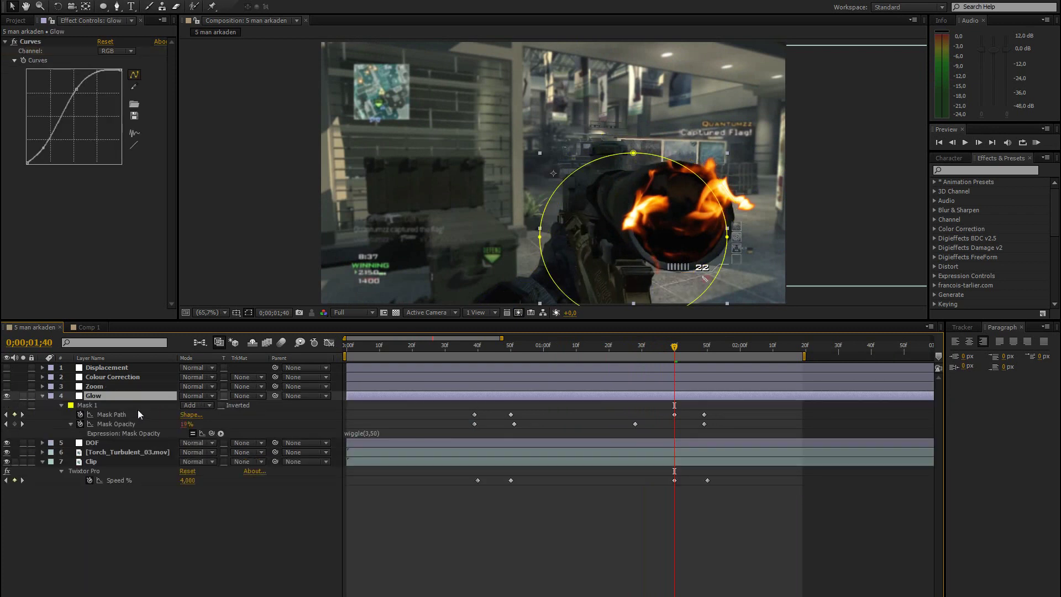
left_click(97, 406)
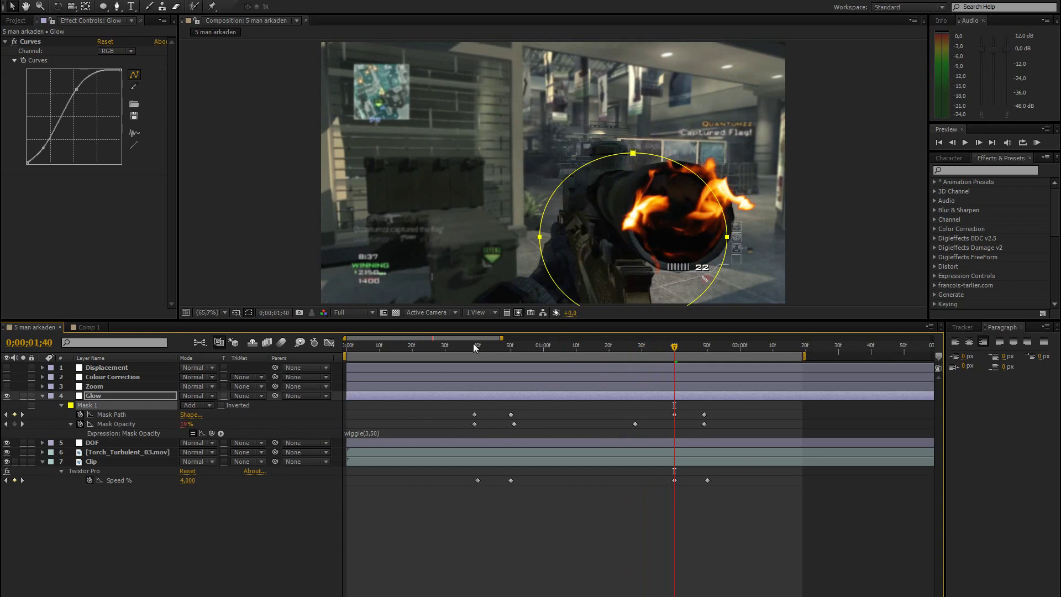
left_click_drag(473, 343, 511, 344)
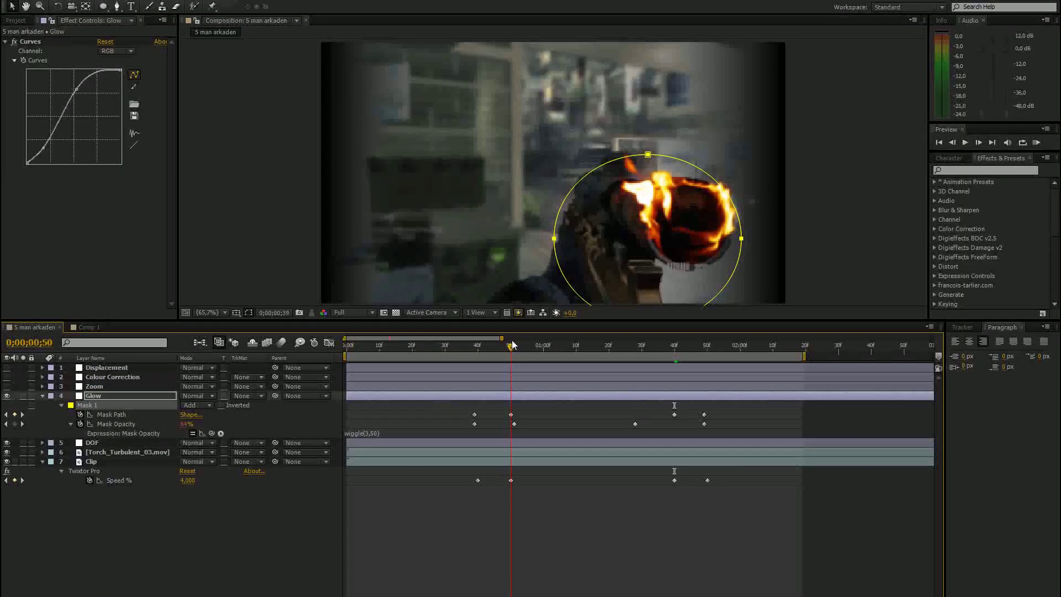
In the Curves effect, bow the Blue channel curve downward, then collapse Curves.
left_click(111, 51)
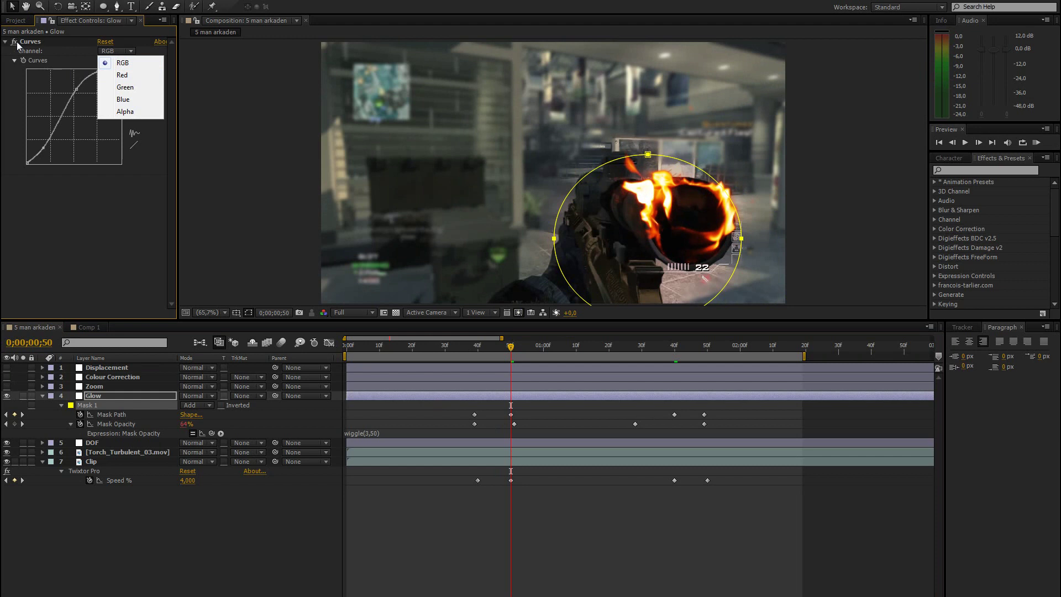
left_click(79, 234)
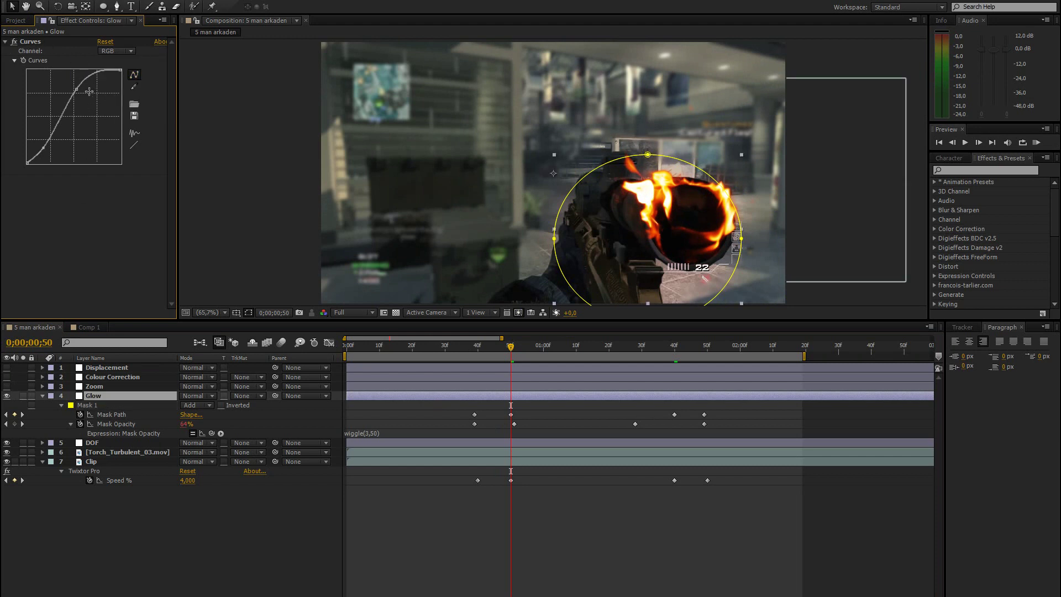
left_click(122, 52)
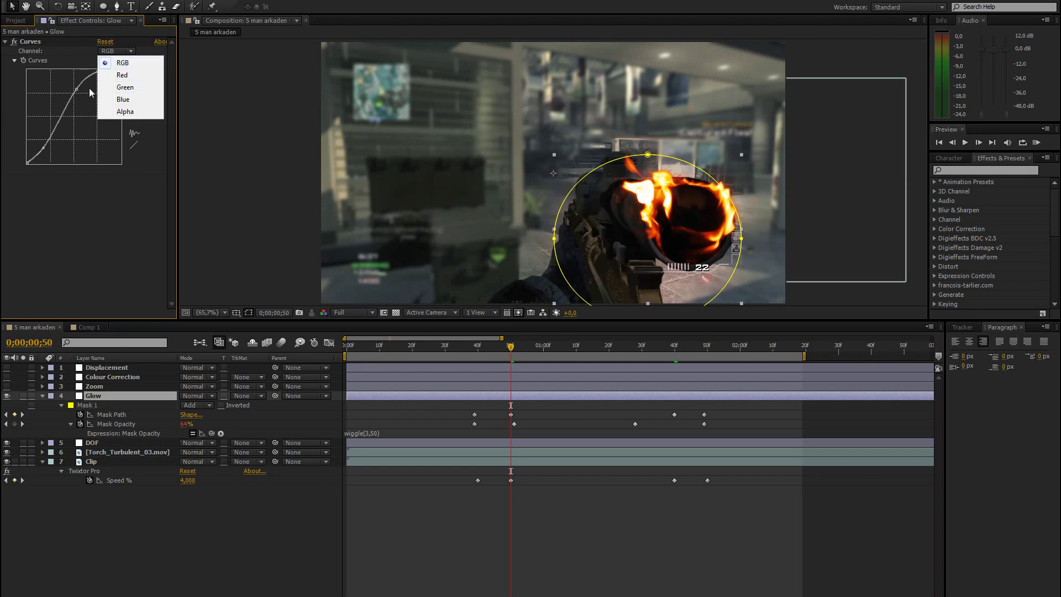
left_click(123, 75)
left_click(116, 53)
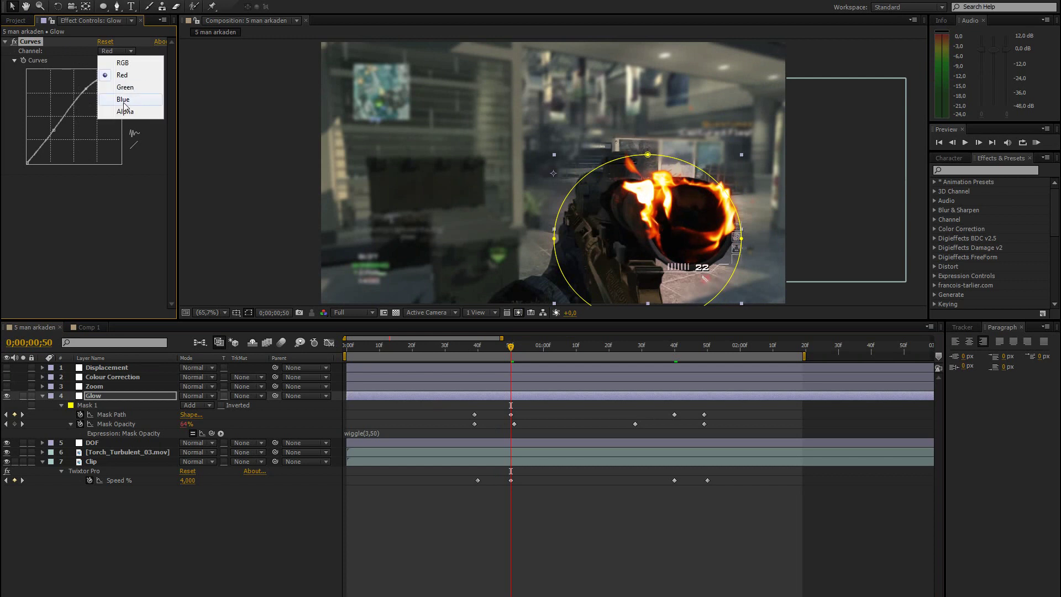
left_click(111, 100)
left_click_drag(89, 101, 87, 108)
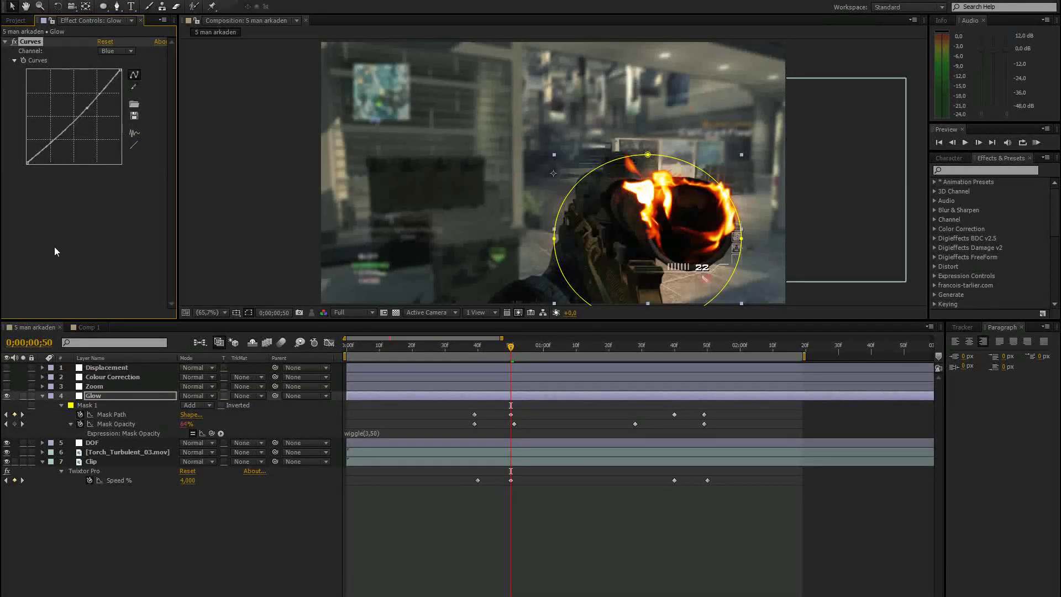
left_click(93, 228)
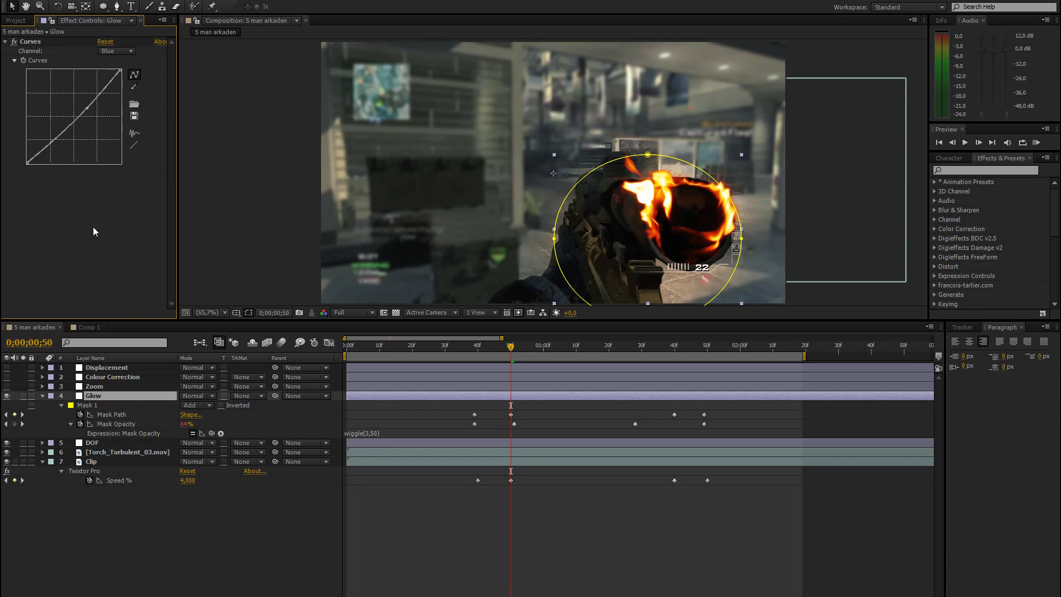
left_click(6, 42)
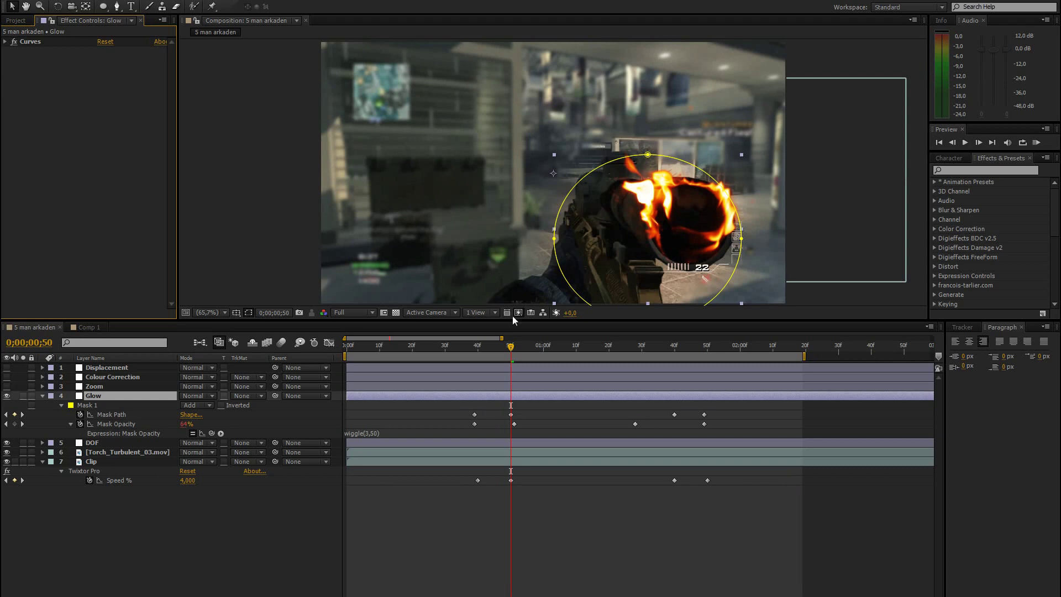
Scrub a few frames ahead to check the glow mask fading.
scroll(557, 287, "down", 1)
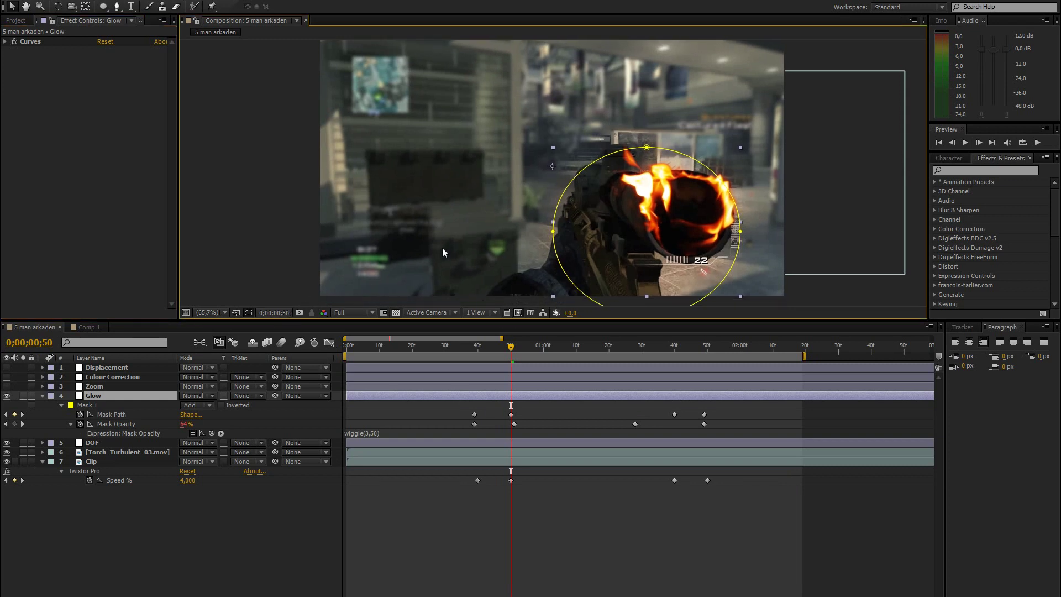
left_click_drag(497, 350, 694, 347)
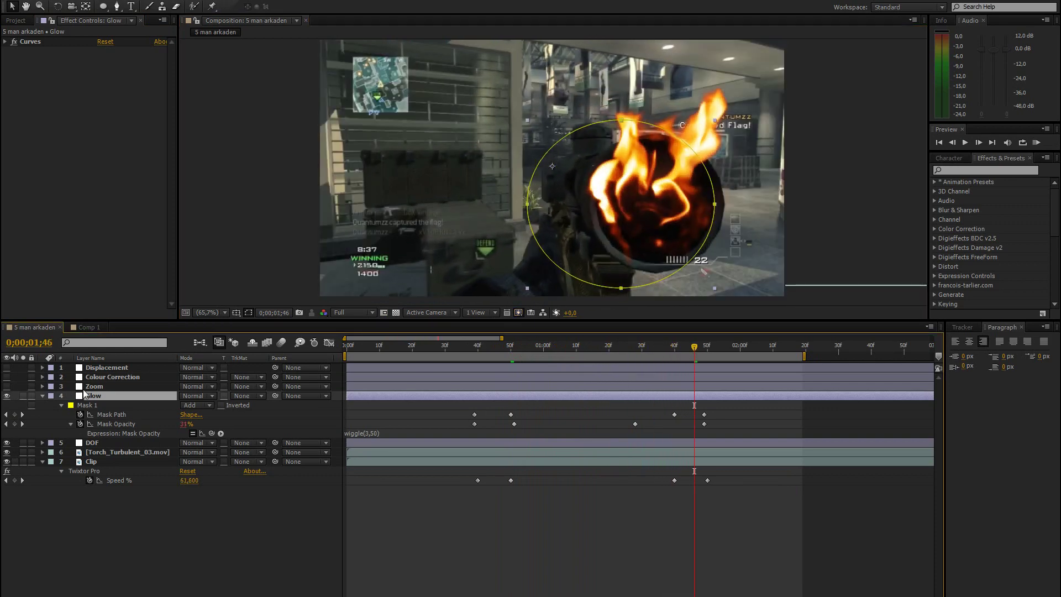
left_click(101, 378)
Move the Displacement layer below Zoom and make it visible.
left_click(100, 368)
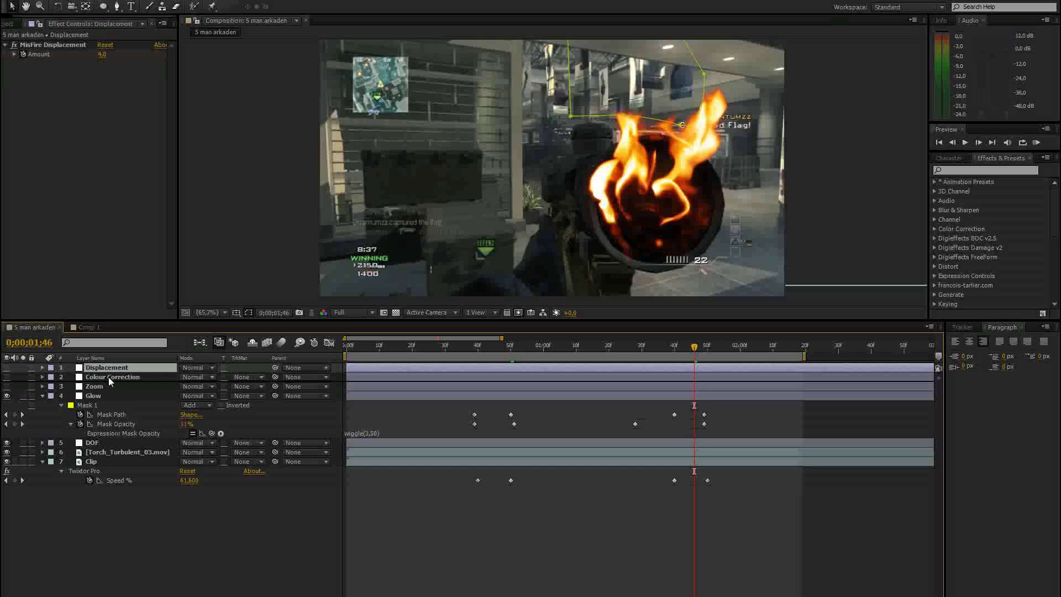
left_click_drag(109, 377, 102, 388)
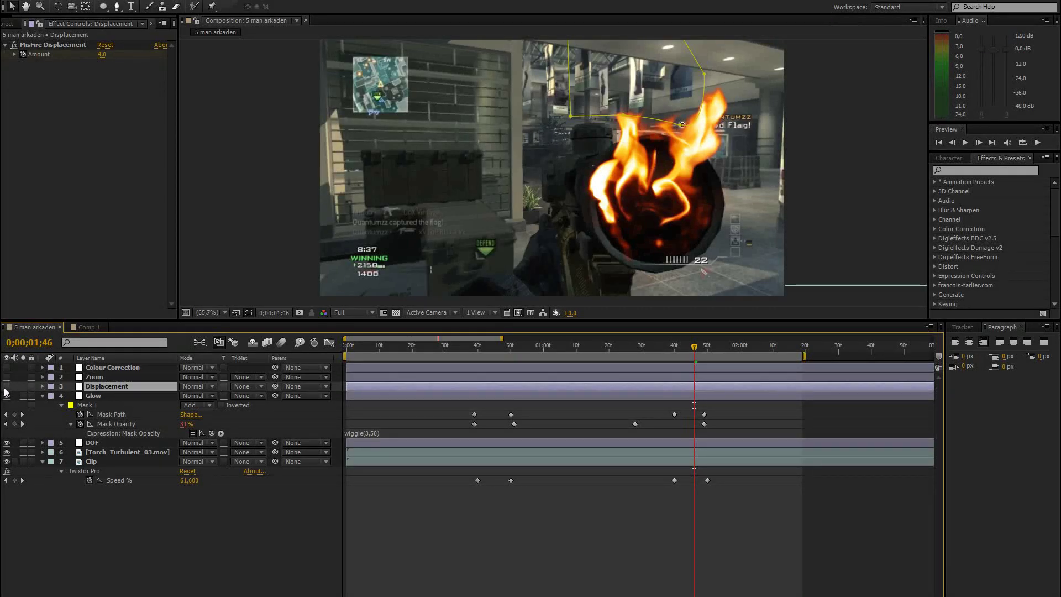
left_click(7, 386)
Reveal the Displacement keyframes and scrub to preview the heat distortion above the flames.
left_click(47, 44)
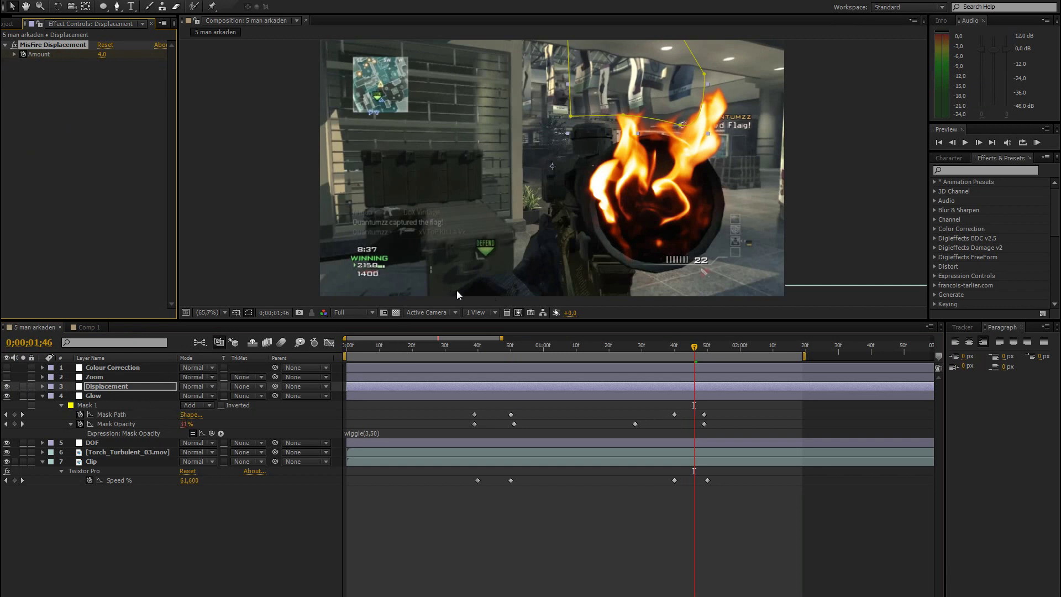
key("u")
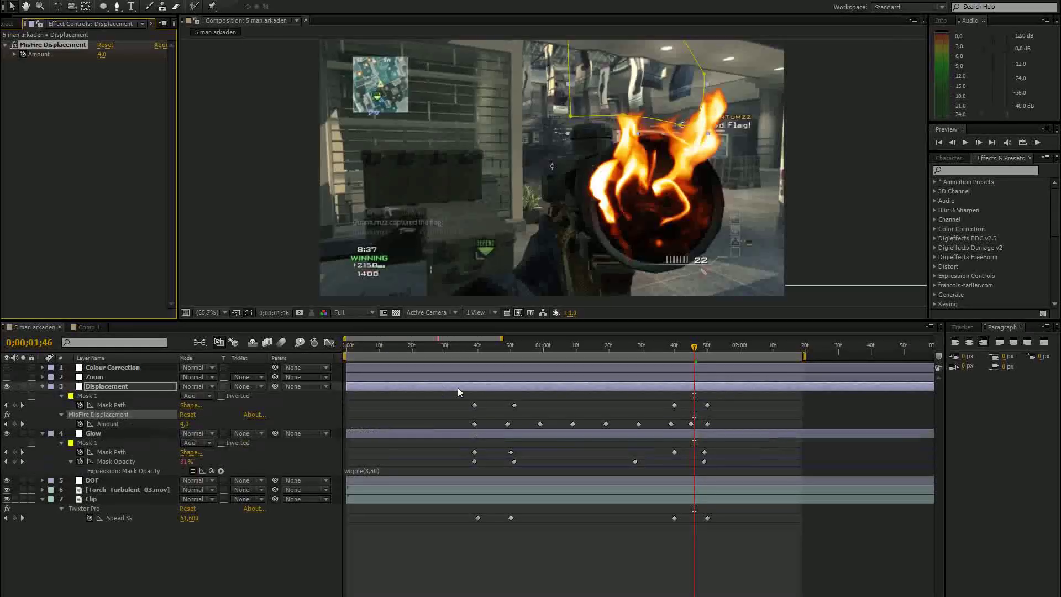
left_click(476, 347)
left_click_drag(479, 350, 649, 350)
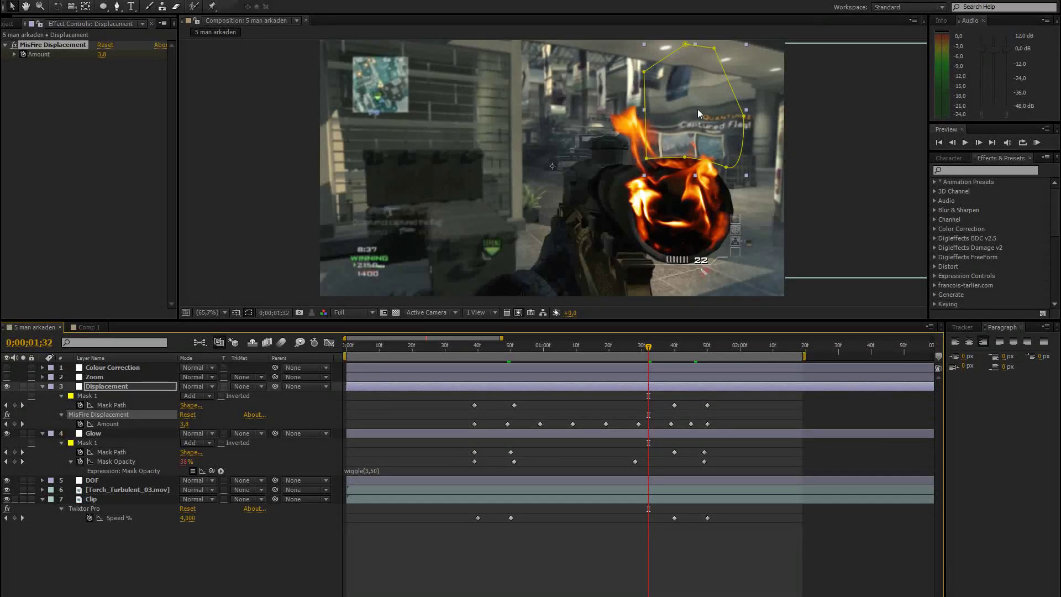
left_click(95, 377)
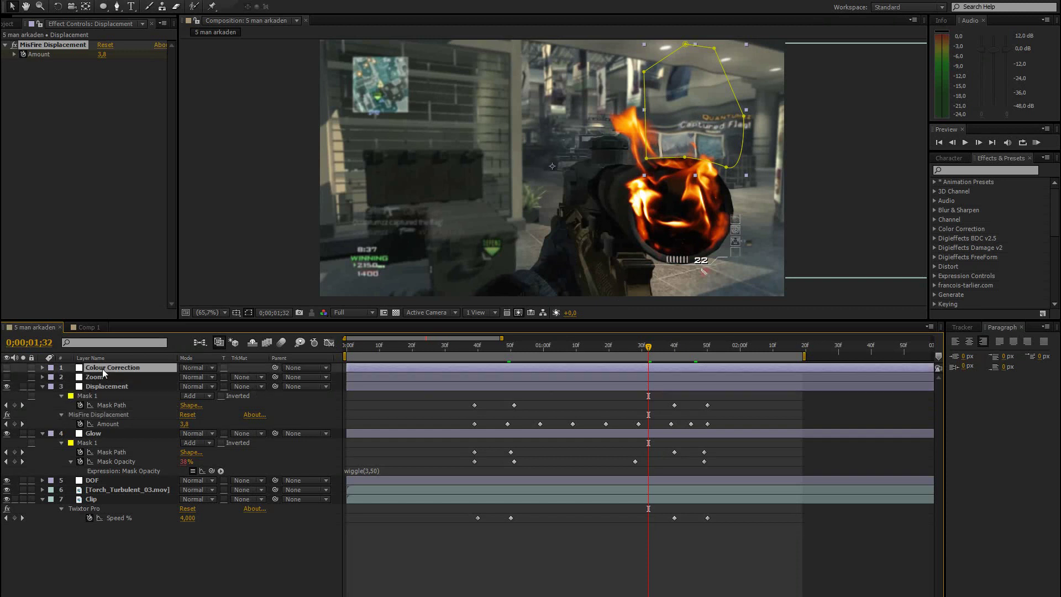
Turn on the Zoom layer and set Magnify to 111,9 magnification with size 1216,0.
left_click(7, 378)
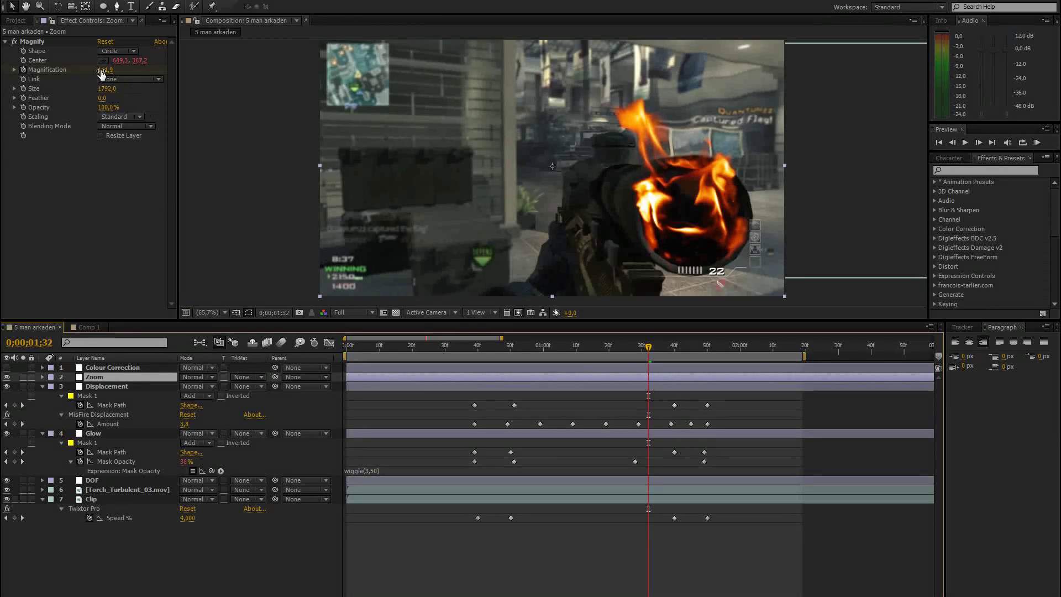
left_click_drag(101, 73, 81, 87)
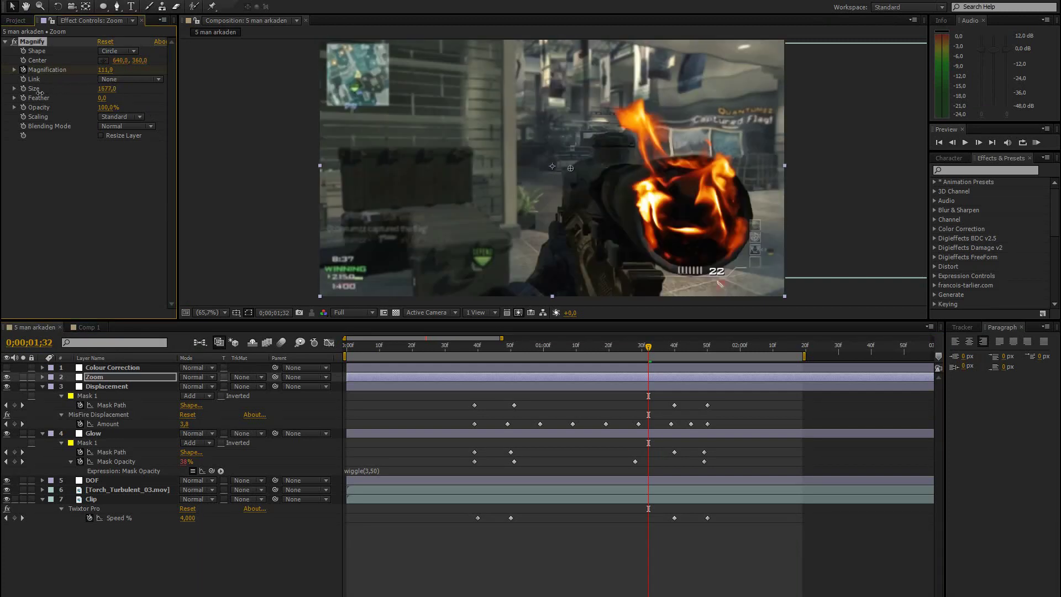
left_click(104, 88)
type("100")
left_click(124, 188)
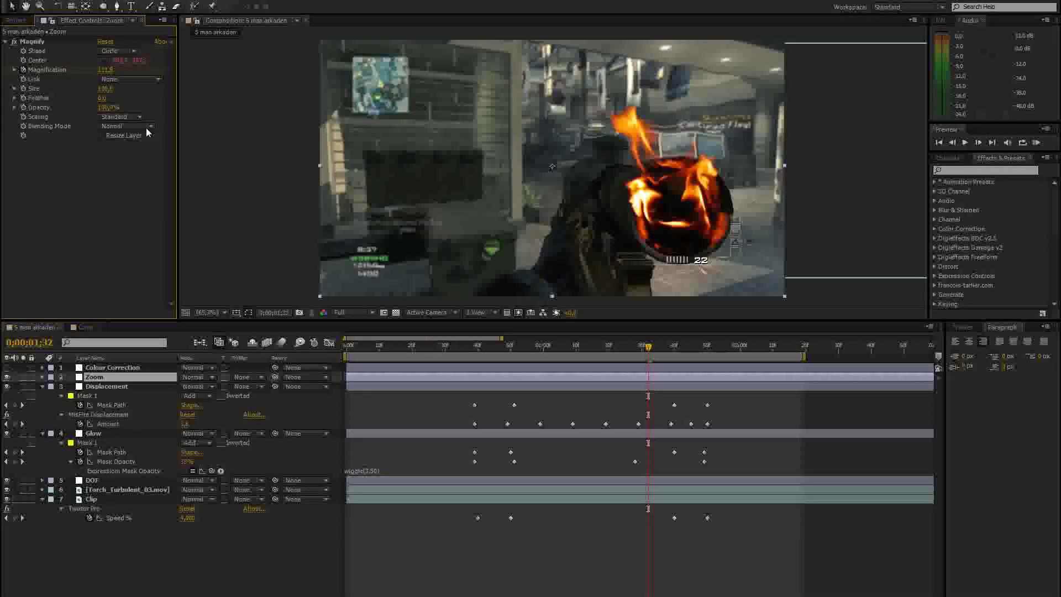
left_click_drag(102, 92, 761, 132)
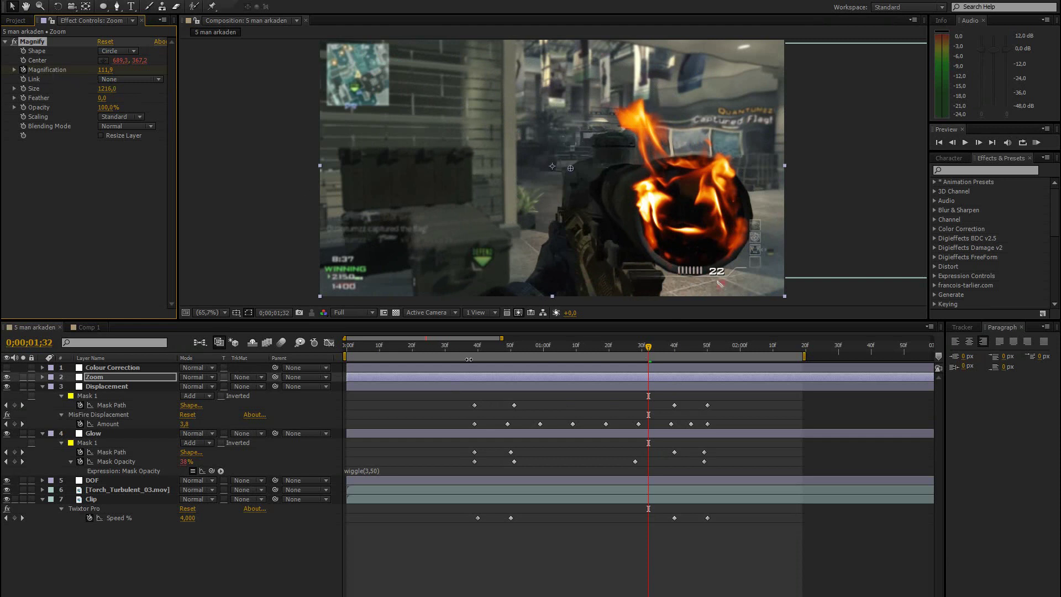
left_click(42, 386)
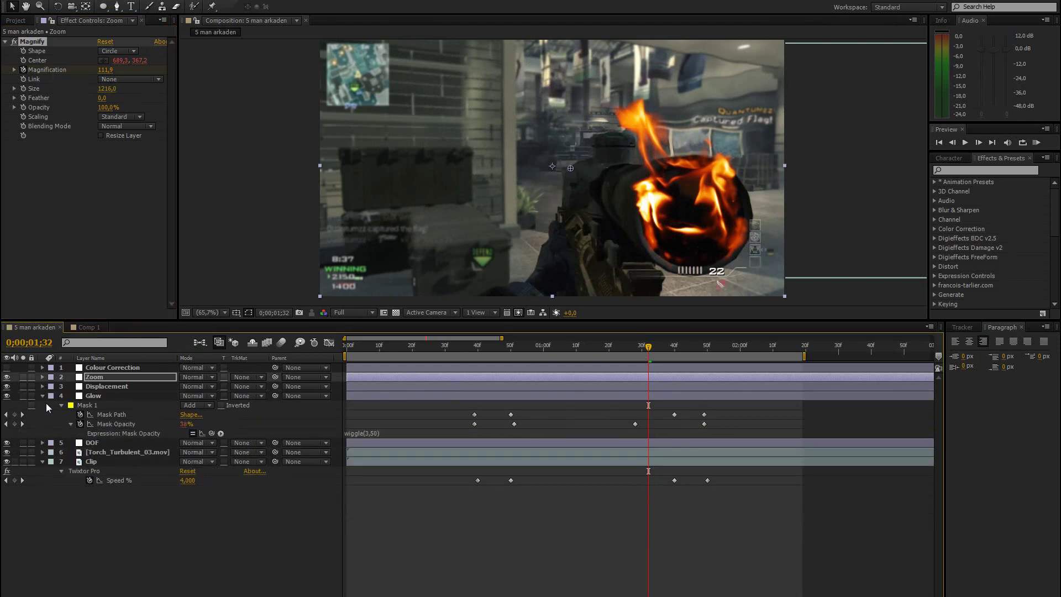
left_click(43, 395)
key("u")
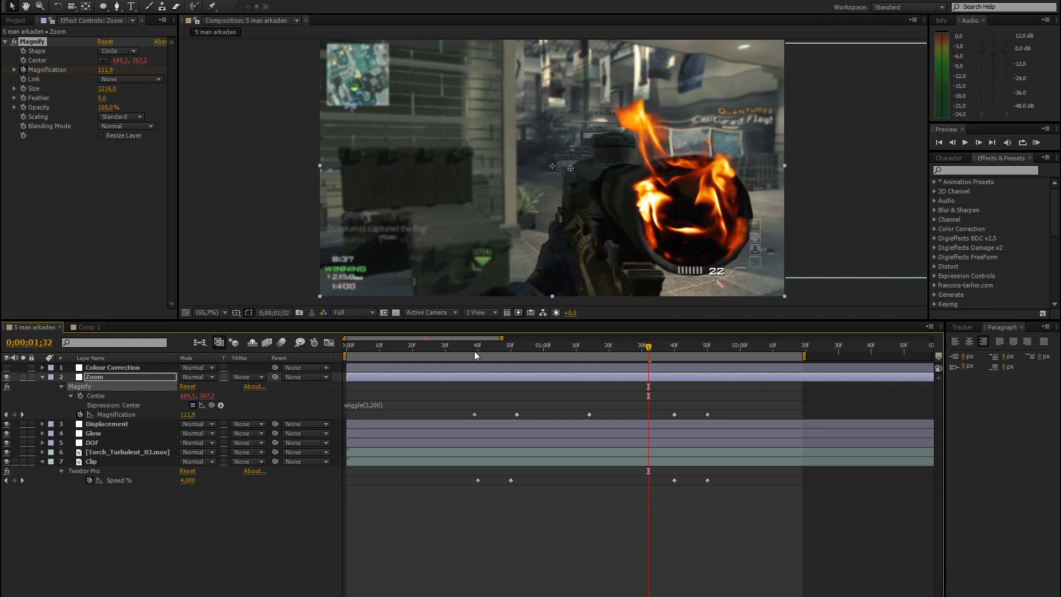
left_click(475, 352)
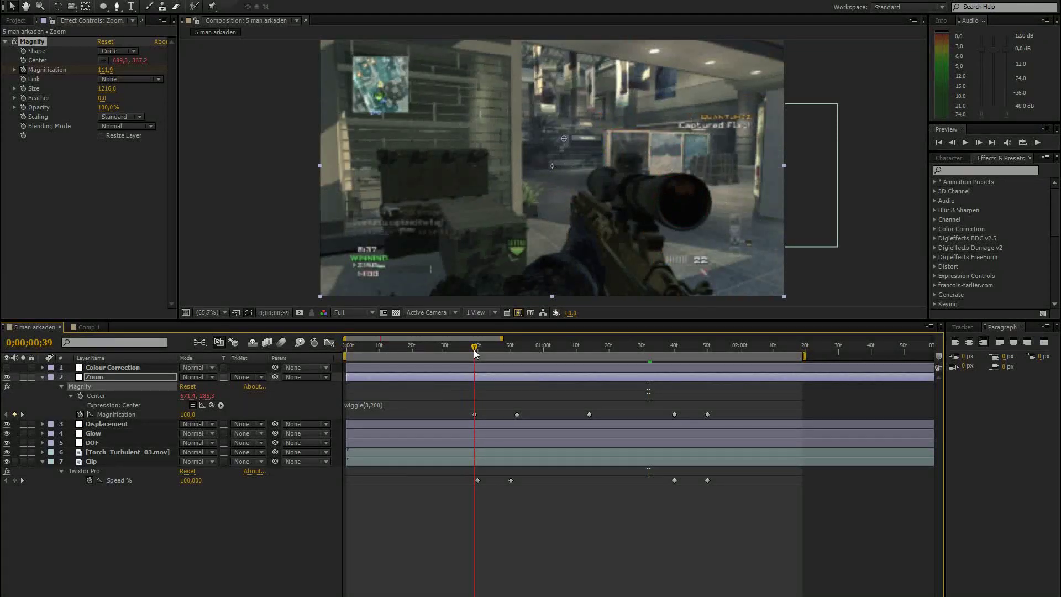
left_click_drag(475, 352, 518, 354)
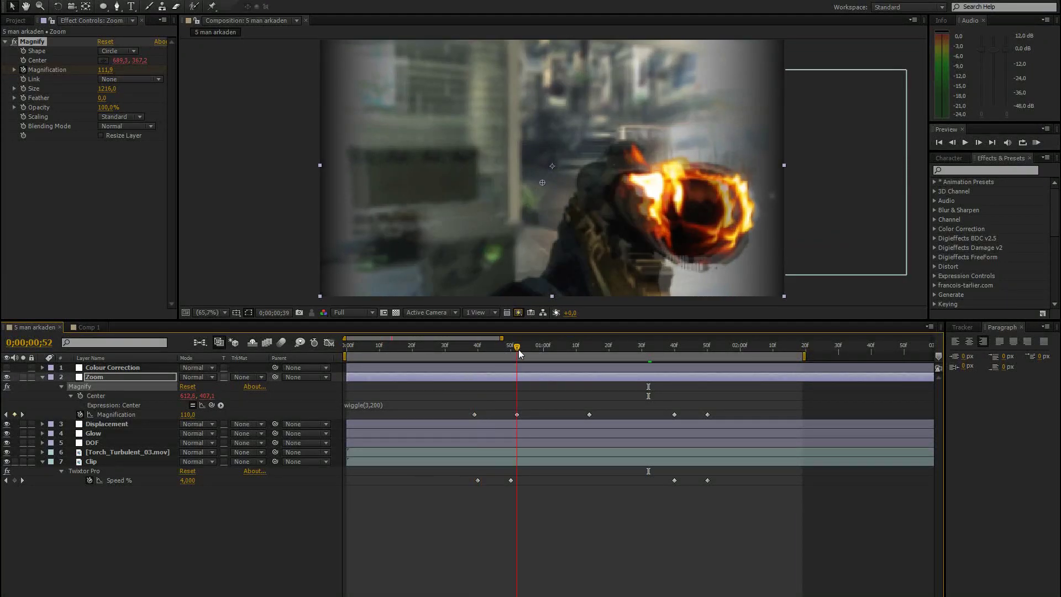
left_click(587, 353)
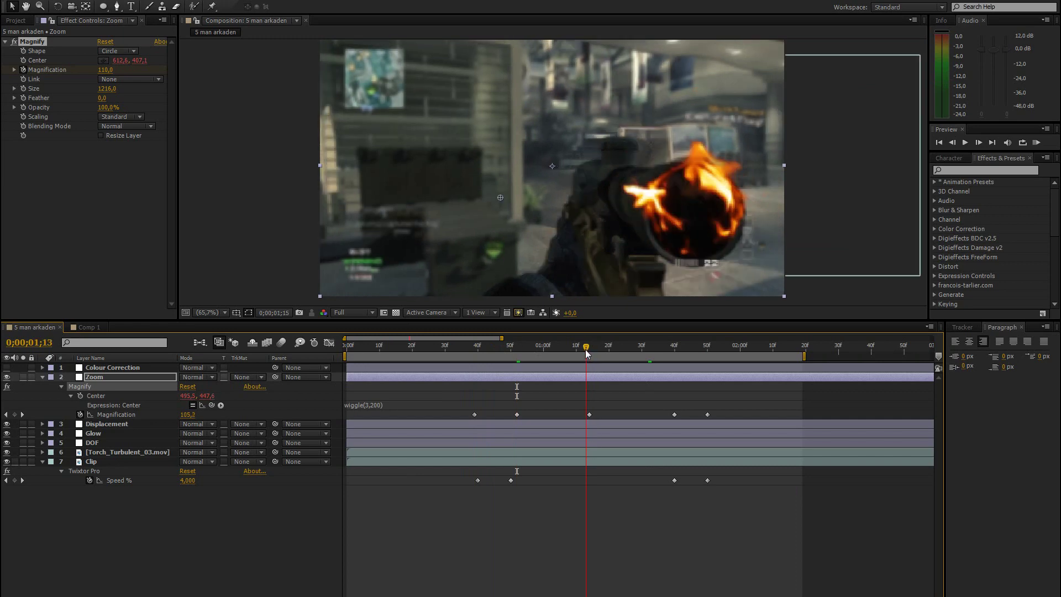
left_click_drag(587, 353, 702, 373)
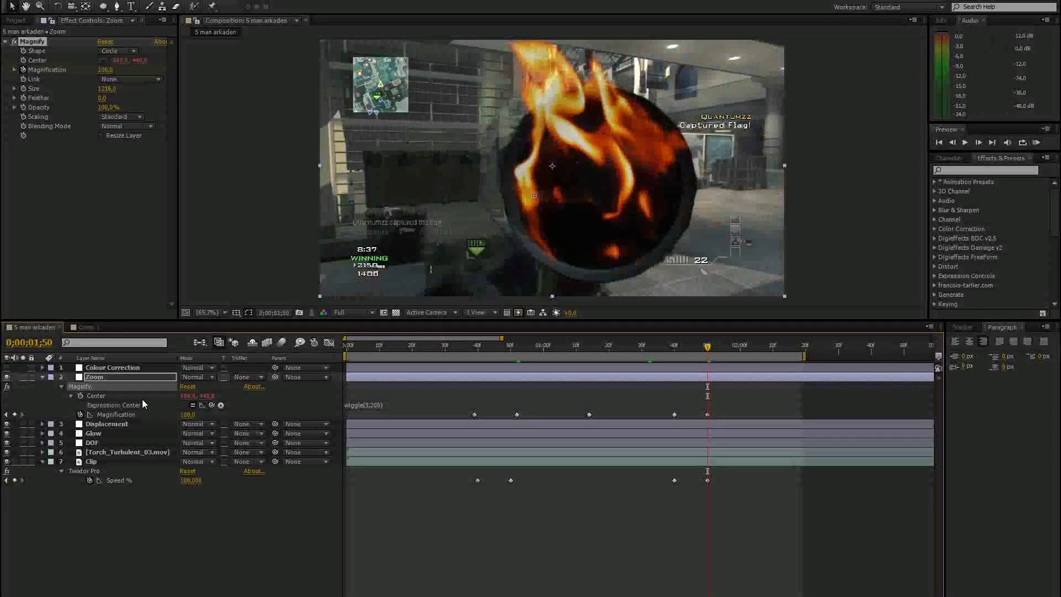
left_click(42, 377)
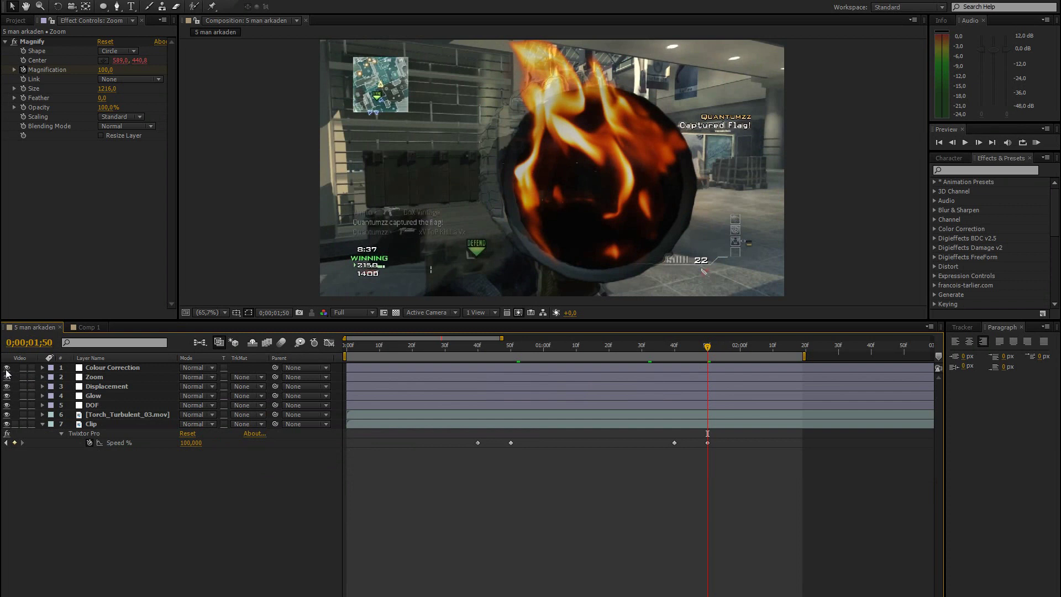
left_click(96, 368)
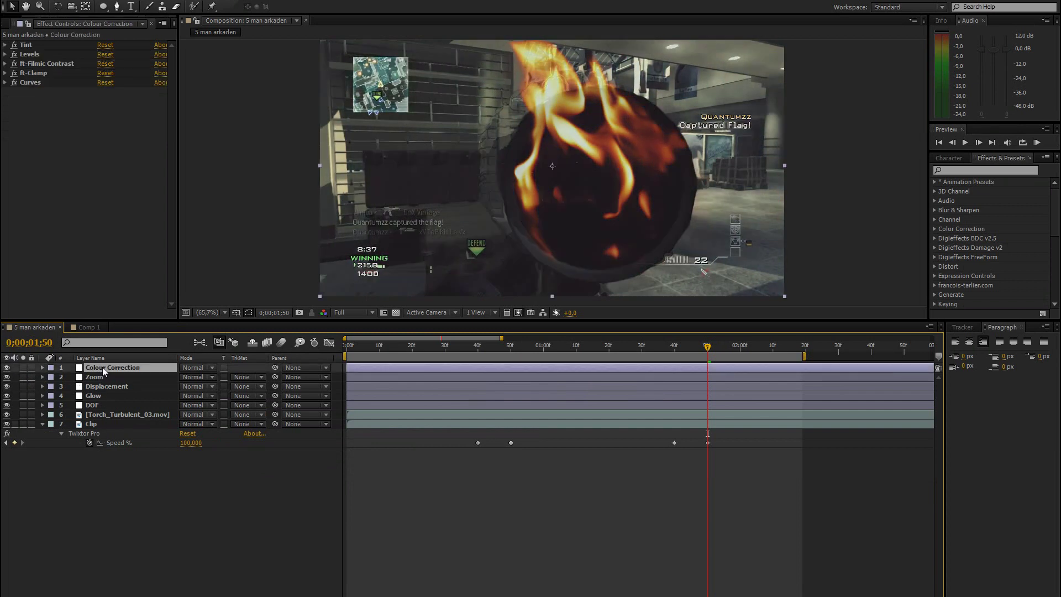
left_click_drag(101, 367, 120, 419)
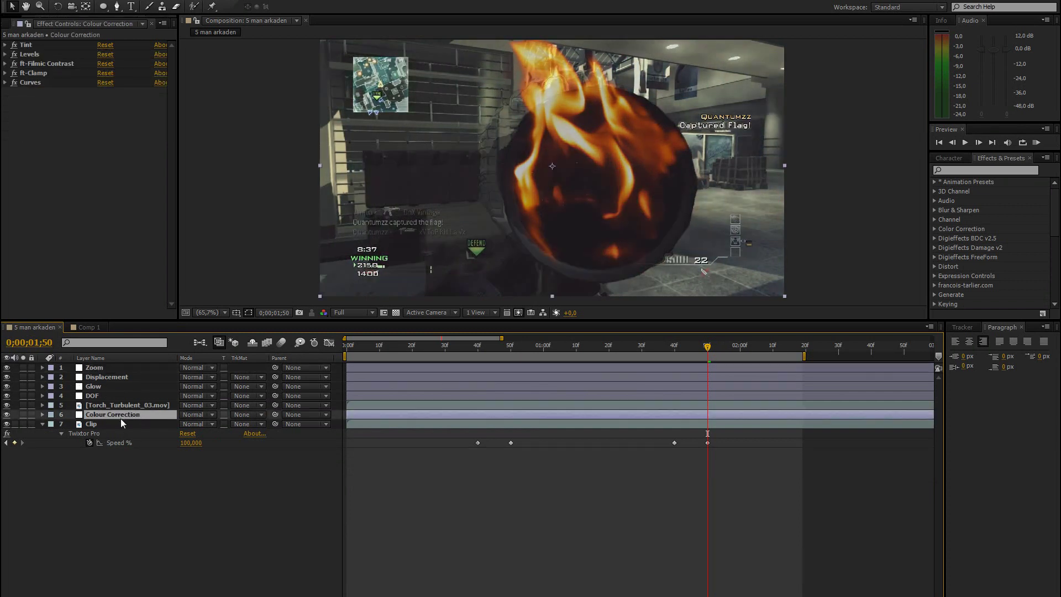
key("ctrl+z")
left_click(168, 552)
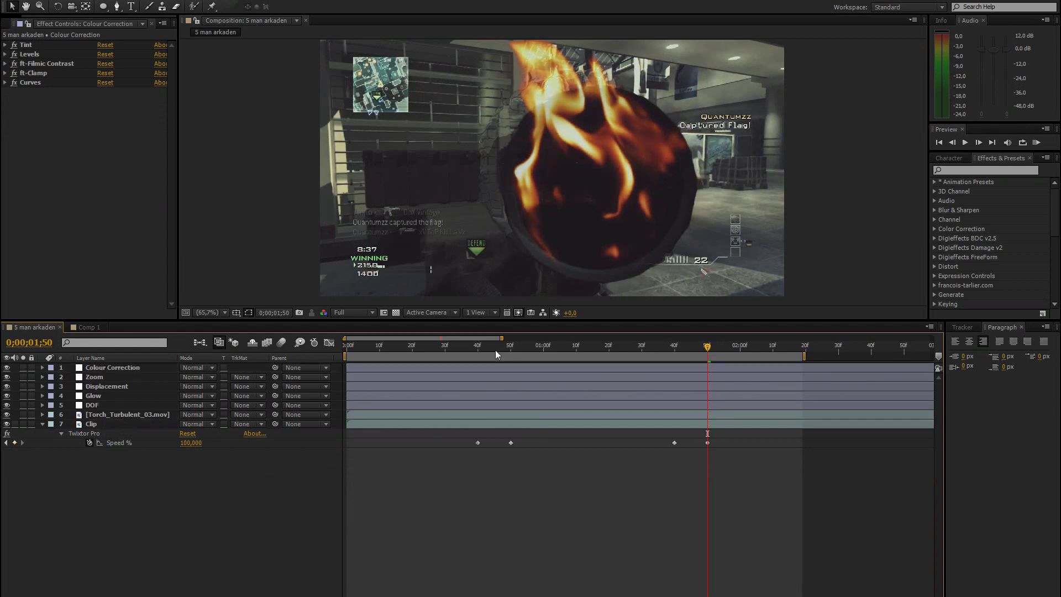
left_click_drag(495, 351, 530, 347)
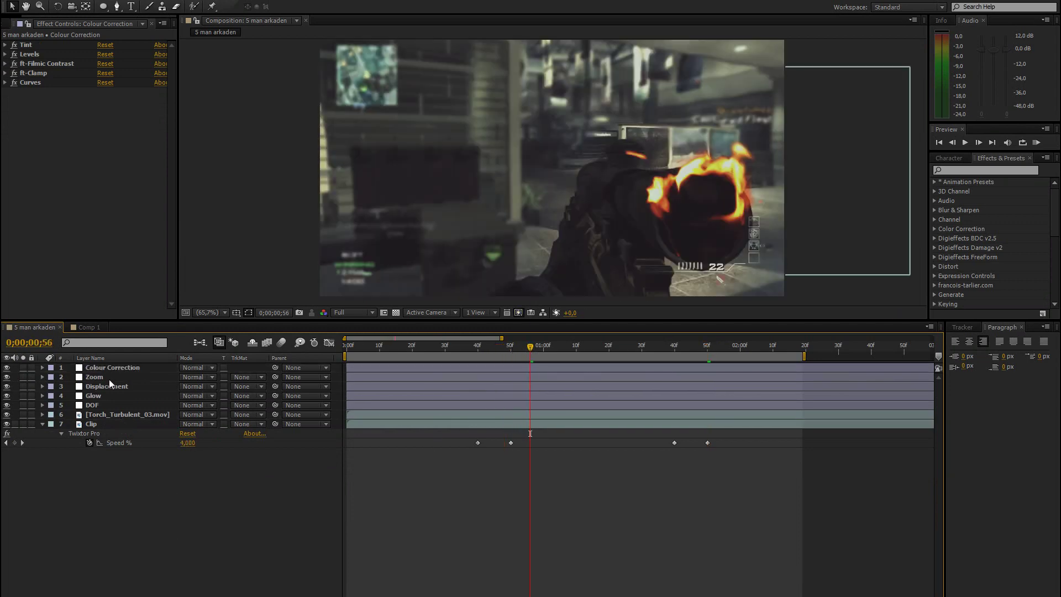
left_click(108, 378)
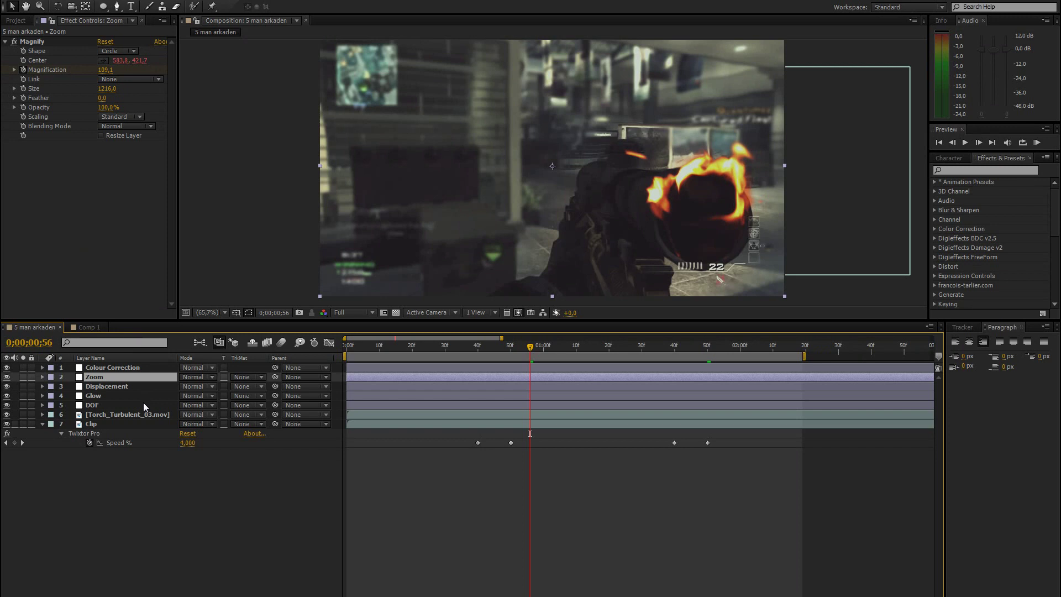
key("u")
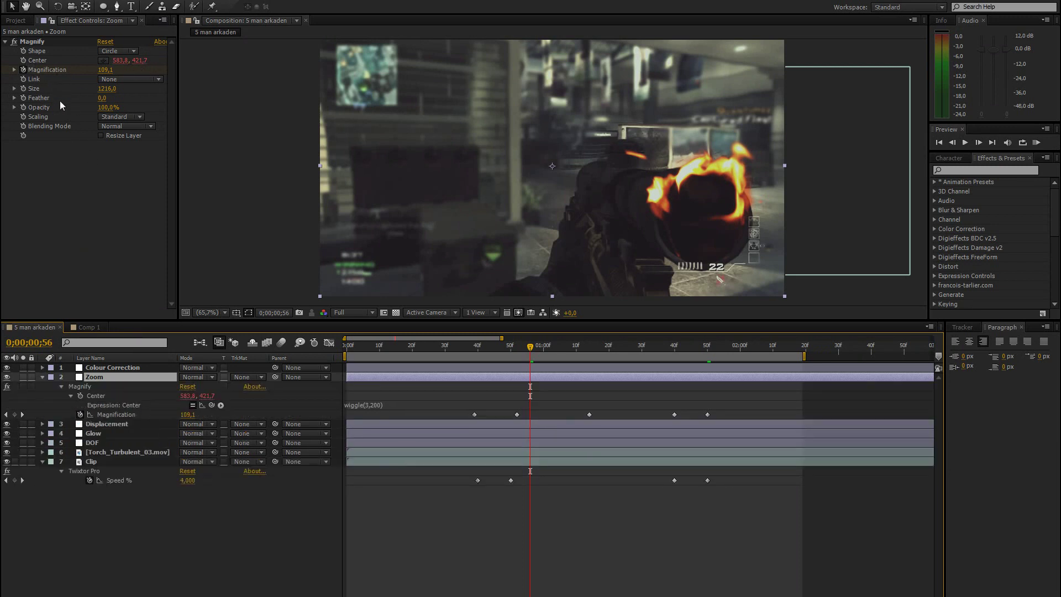
left_click(543, 348)
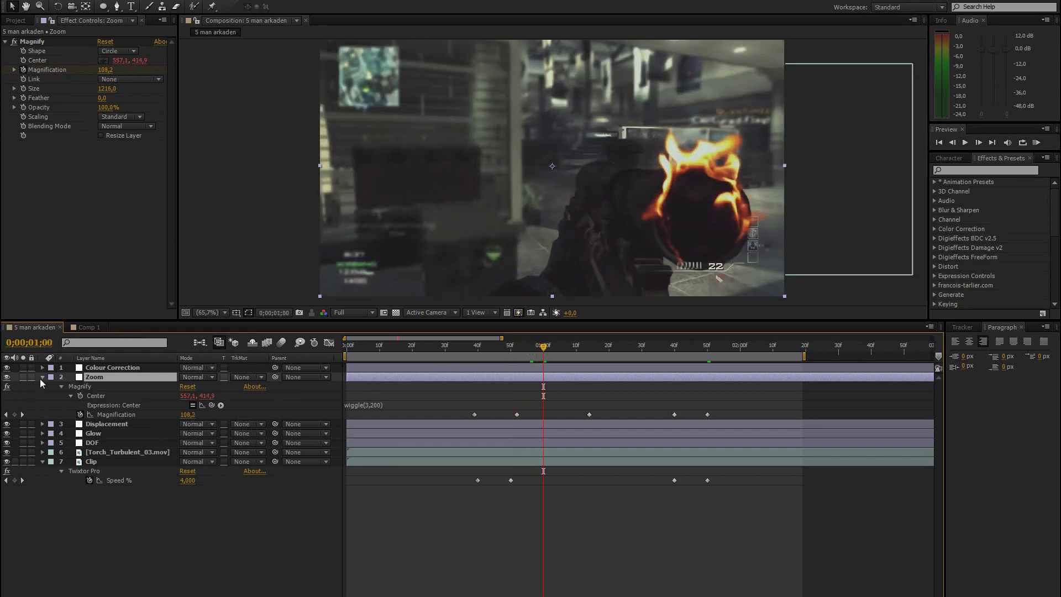
left_click(42, 377)
left_click(106, 490)
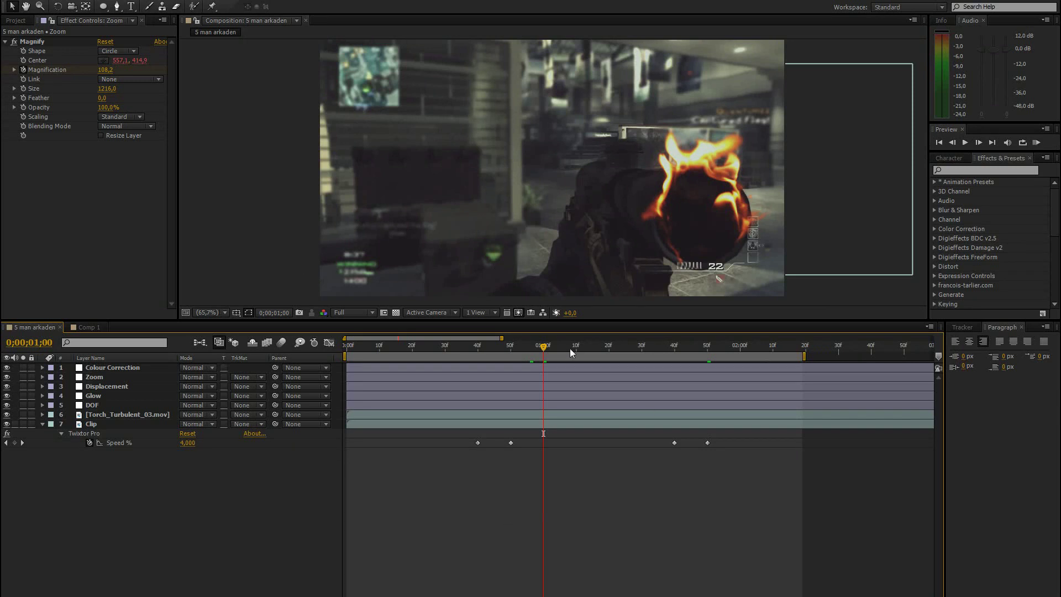
left_click_drag(570, 350, 576, 348)
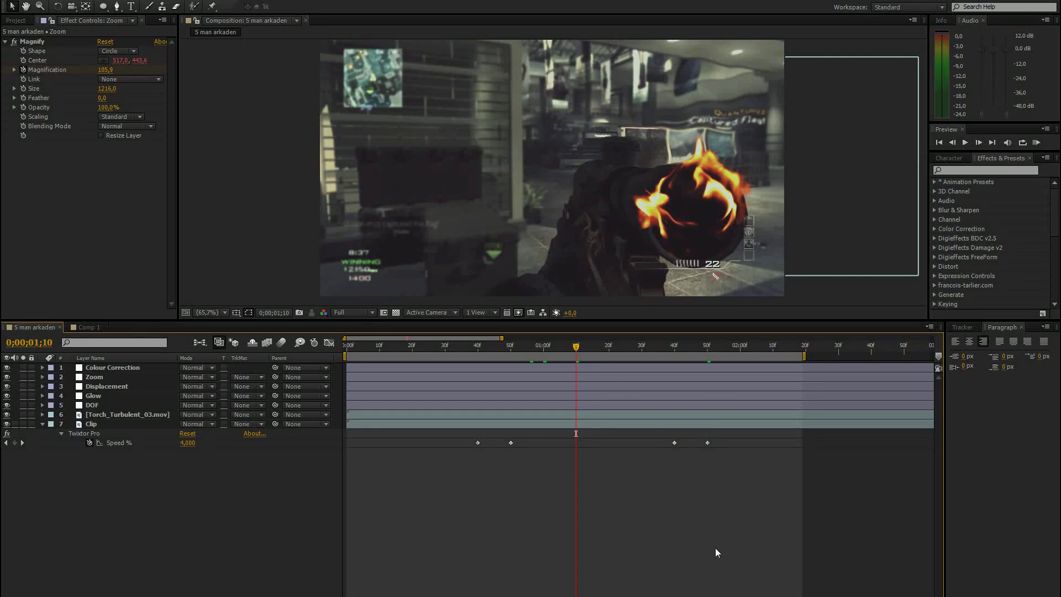
key("alt+Tab")
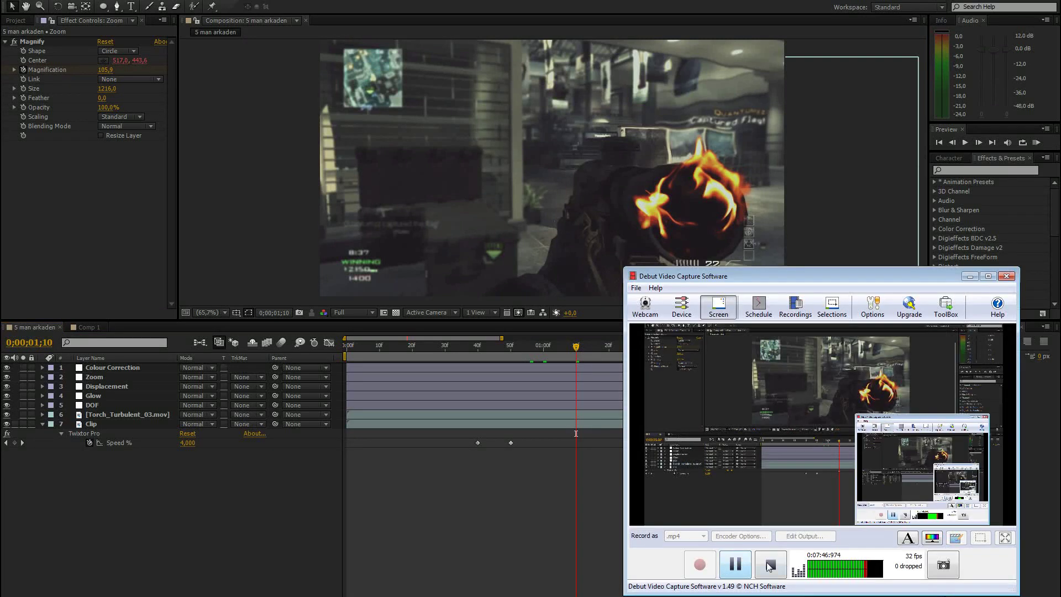